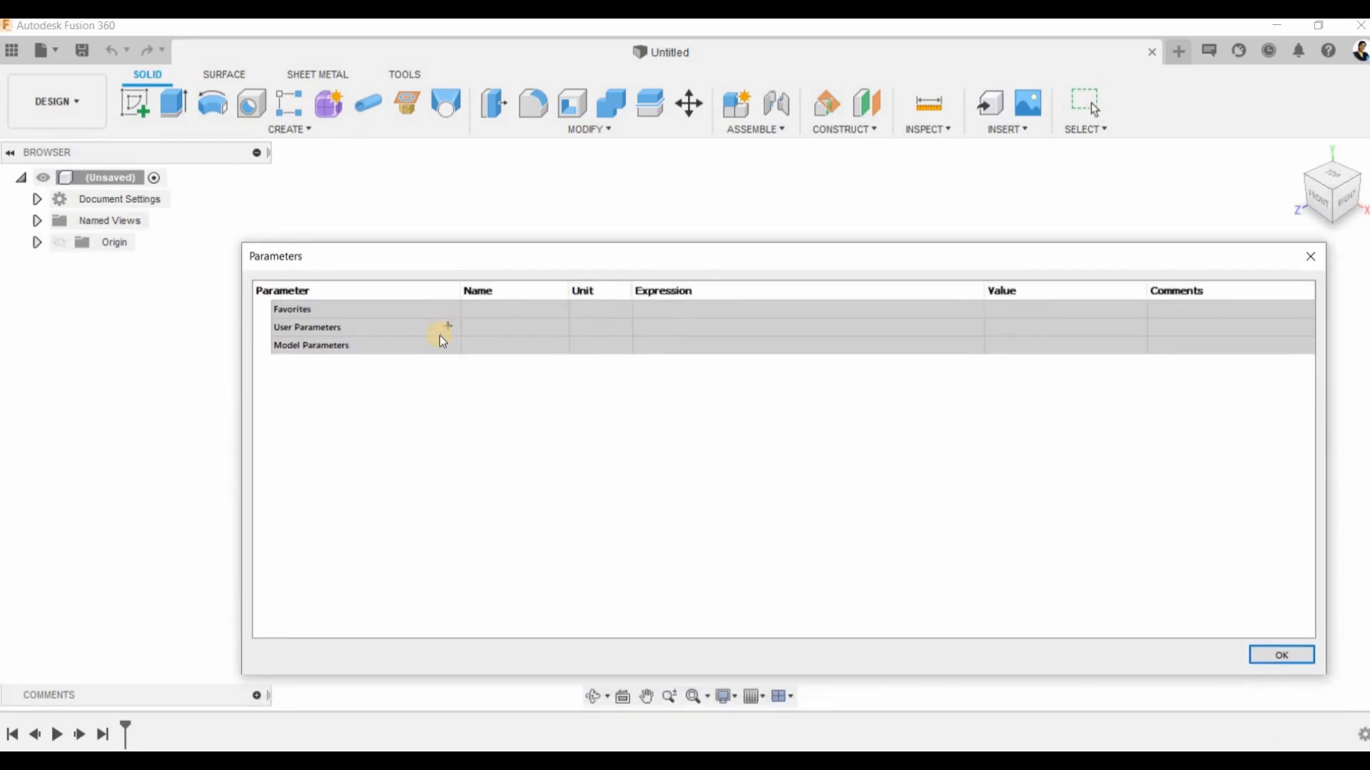
# - Add a user parameter named length in mm with the expression 200
pyautogui.click(448, 327)
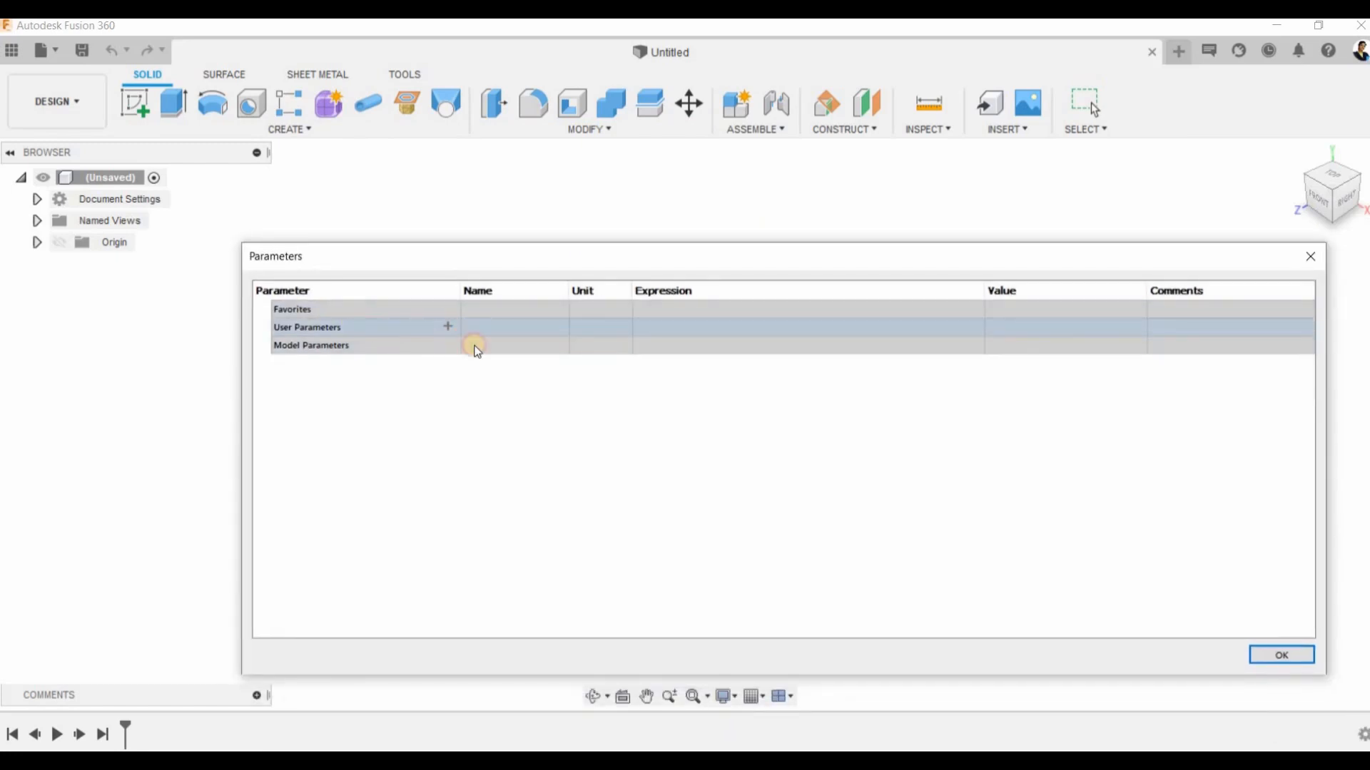
pyautogui.click(846, 413)
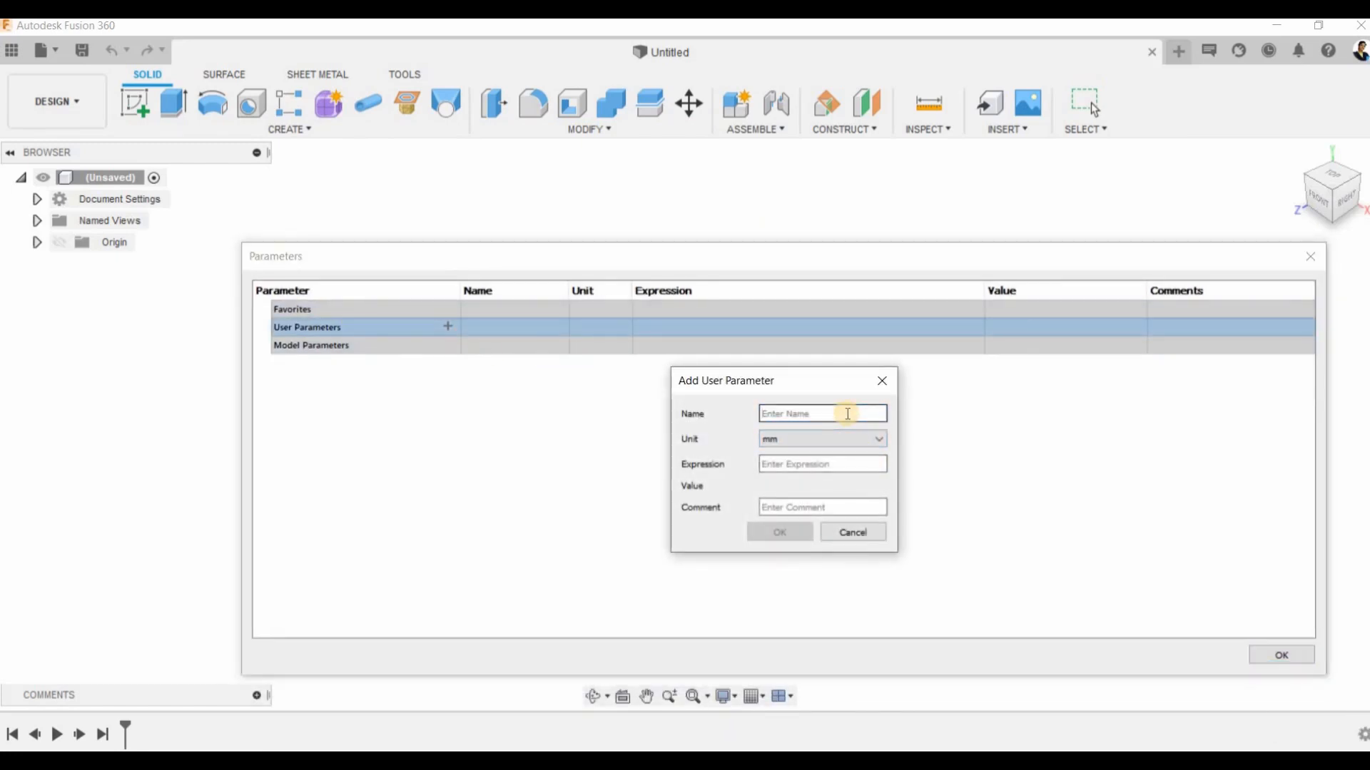
pyautogui.write('length')
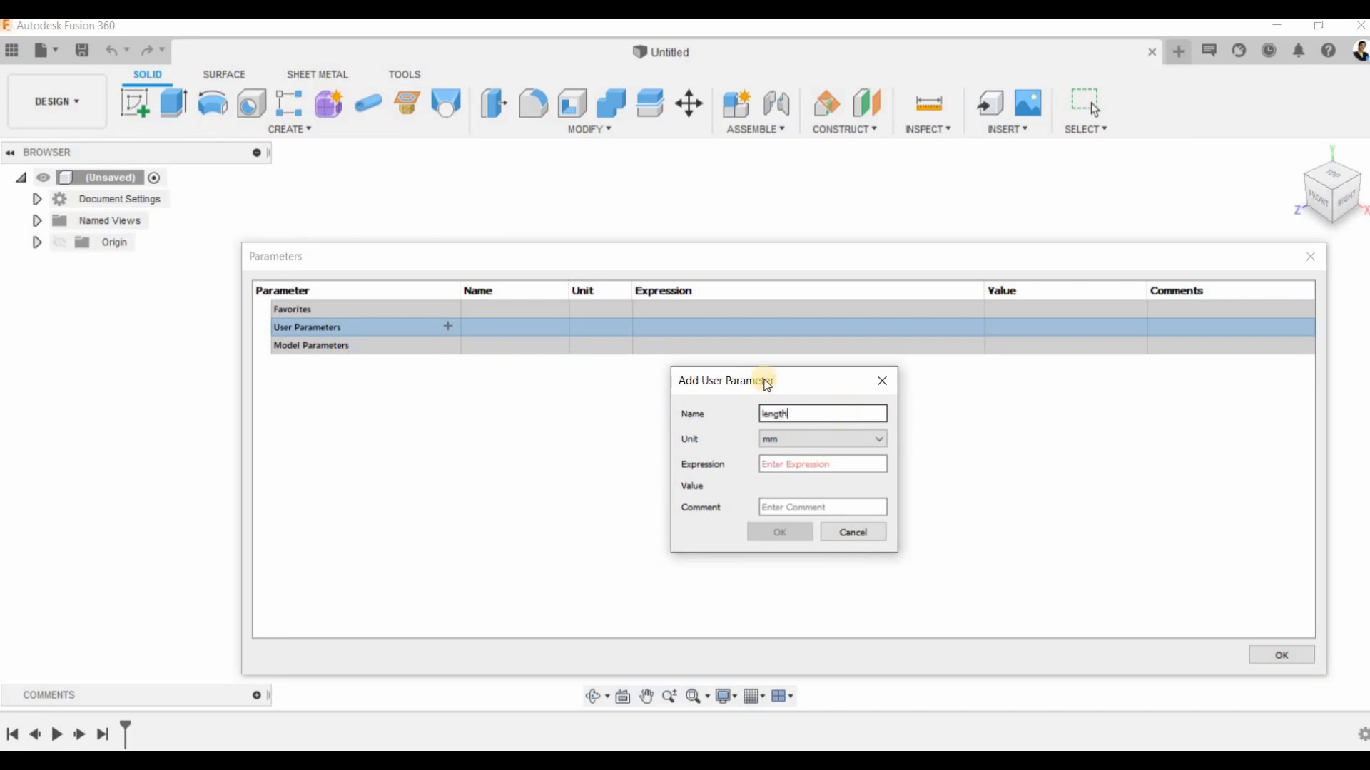
pyautogui.click(849, 471)
pyautogui.write('200')
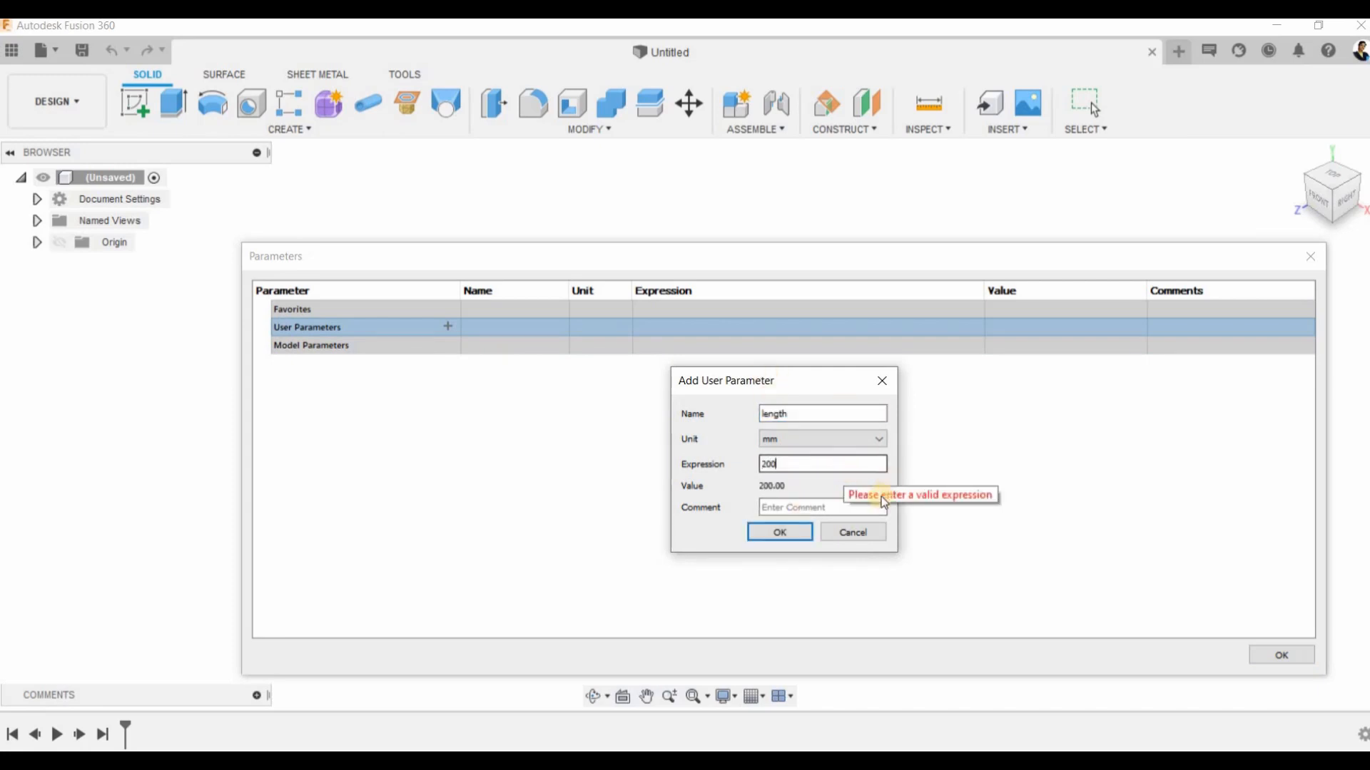
pyautogui.click(782, 531)
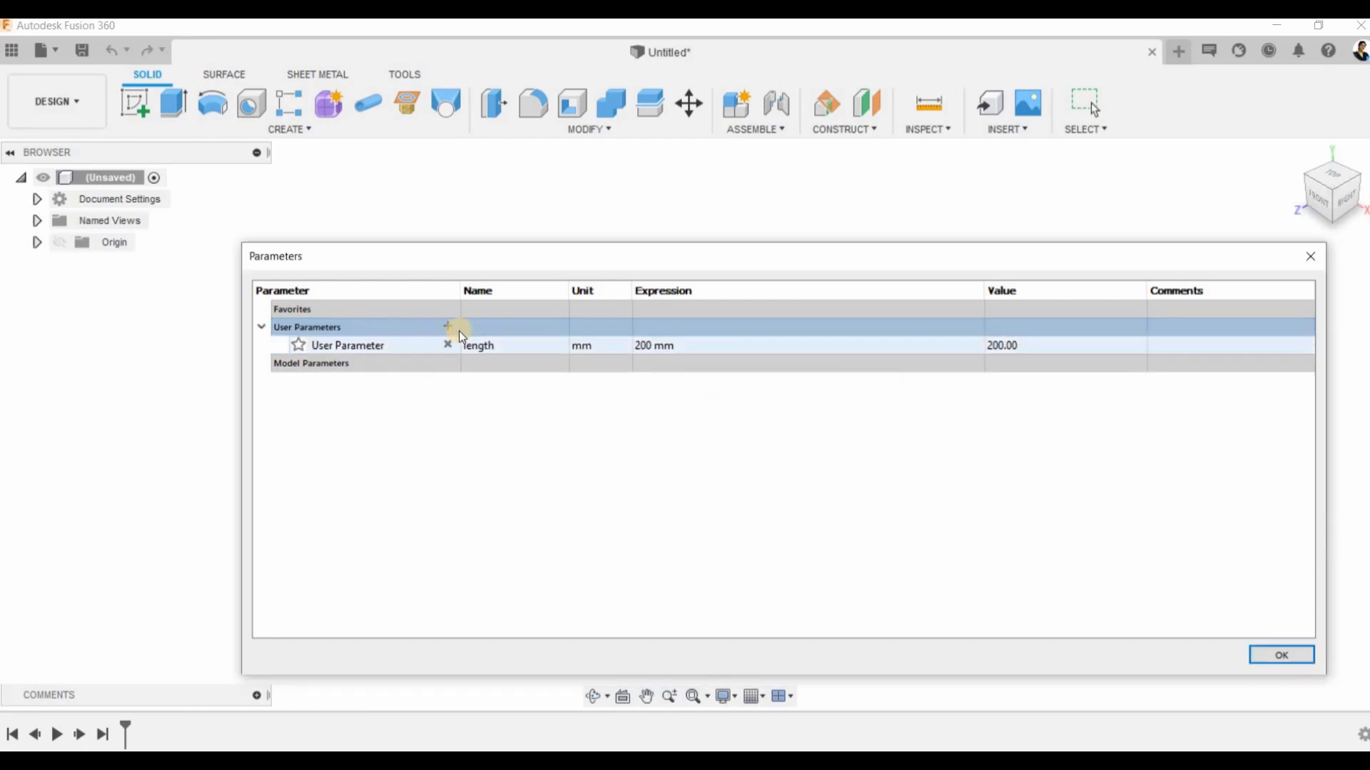
# - Add a user parameter named breadth in mm with the expression length/2
pyautogui.click(448, 327)
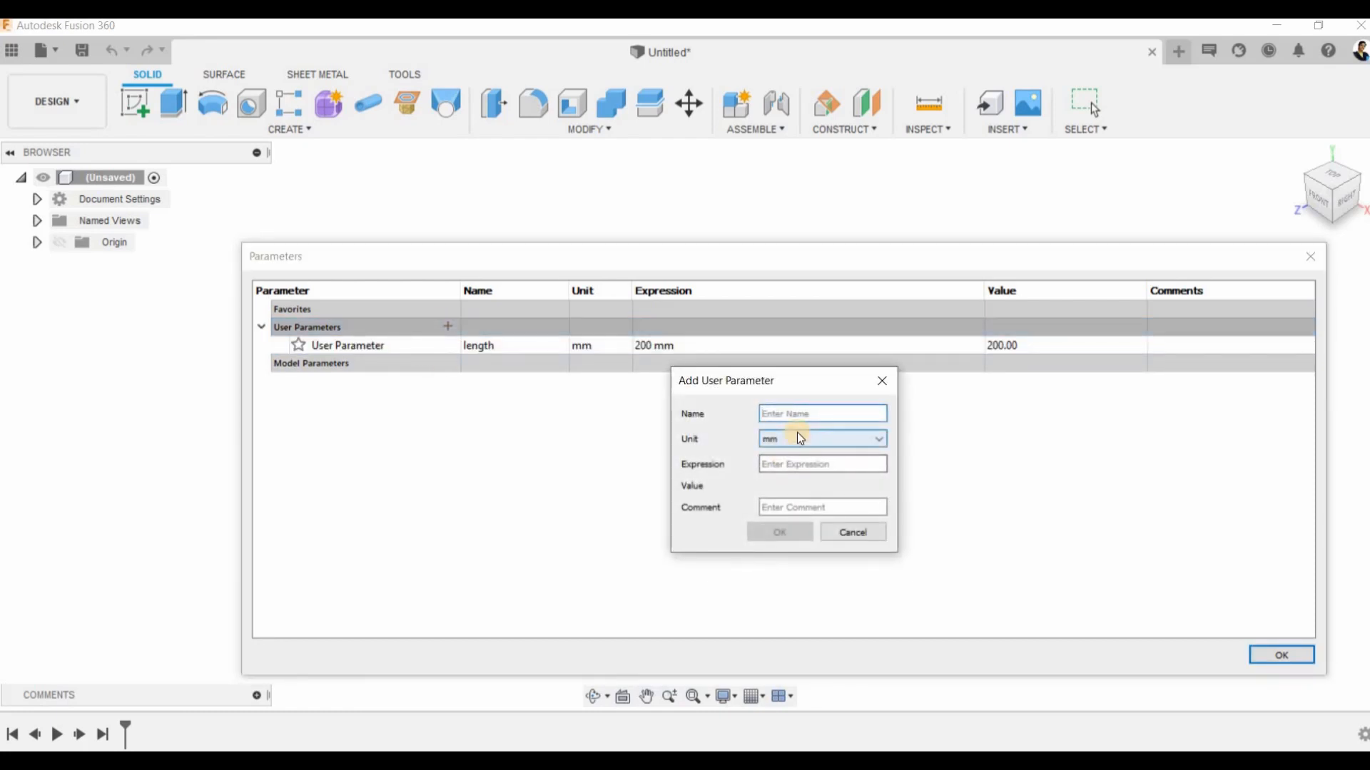
pyautogui.write('breadth')
pyautogui.click(879, 468)
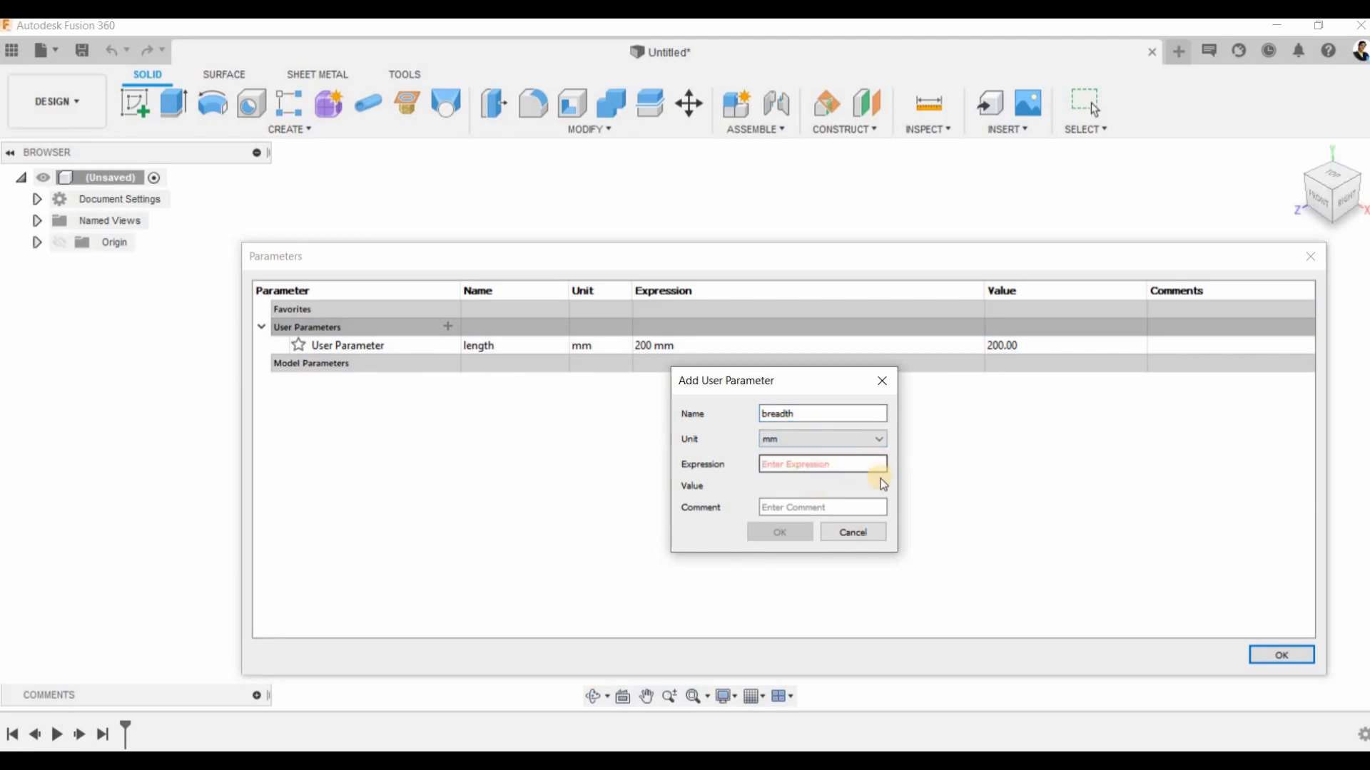
pyautogui.write('l')
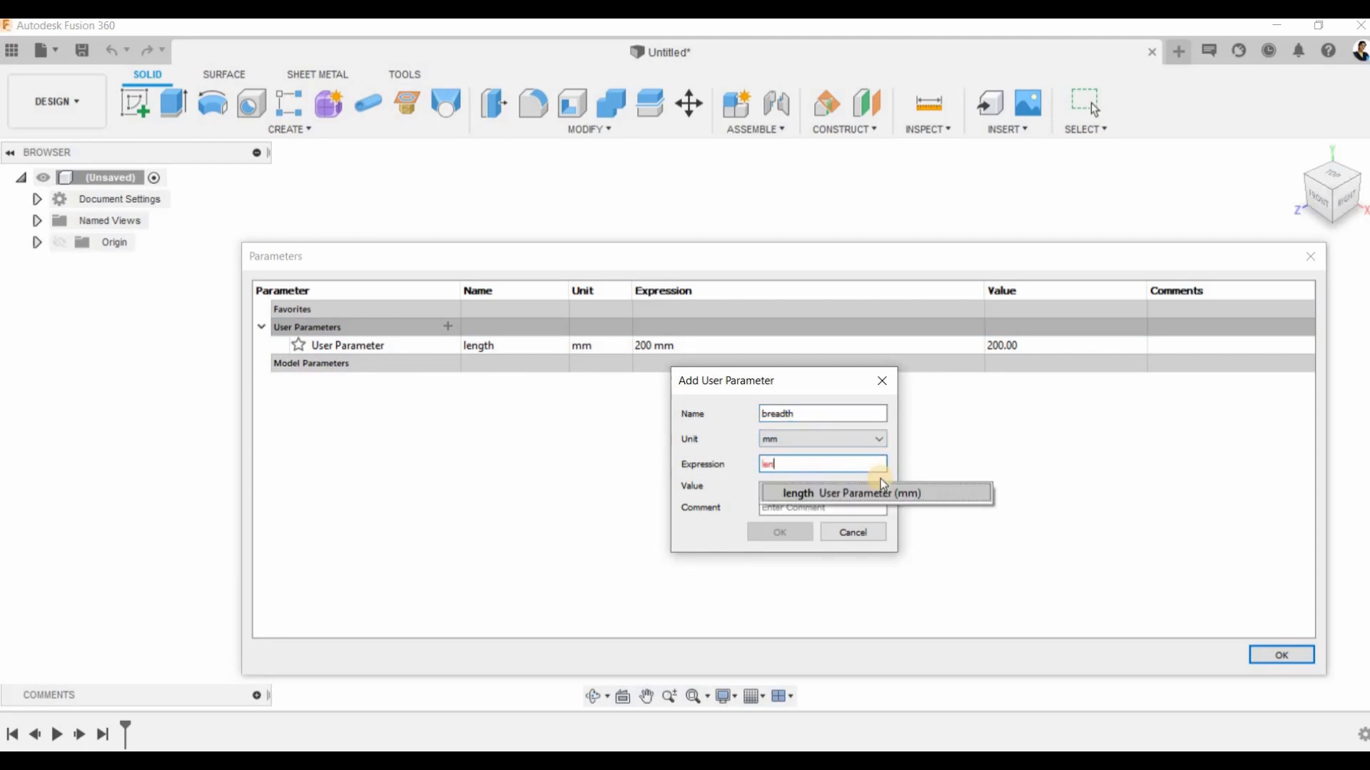
pyautogui.write('en')
pyautogui.click(810, 494)
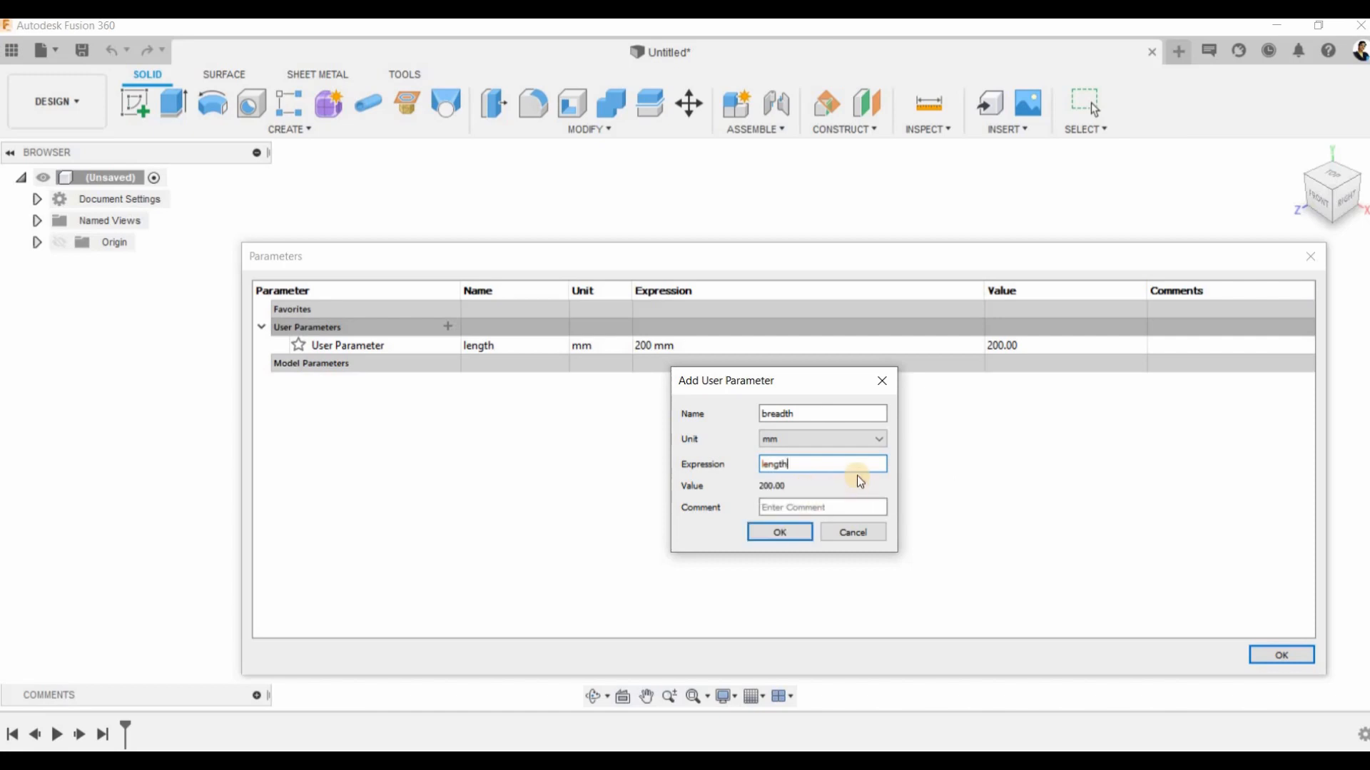
pyautogui.write('/2')
pyautogui.click(780, 532)
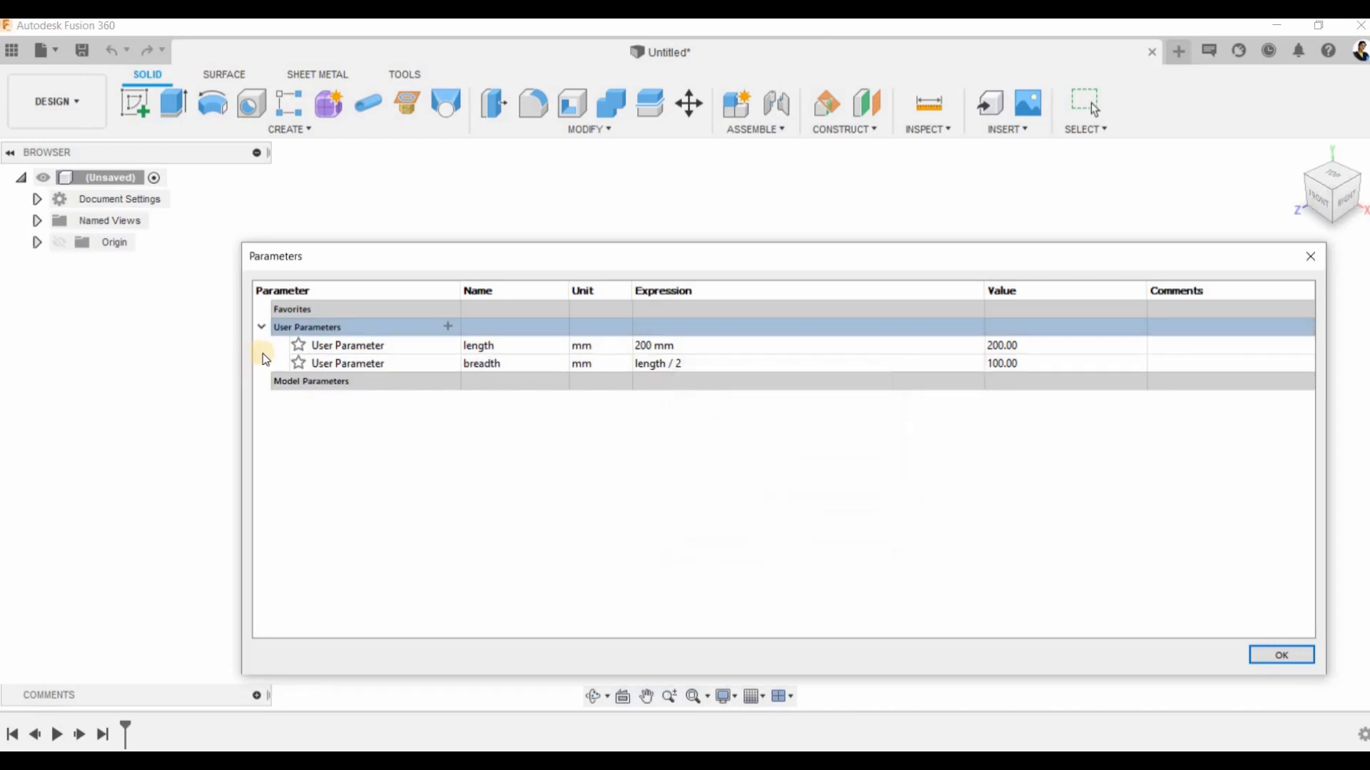
# - Add a user parameter named height in mm with the expression length/4
pyautogui.click(443, 328)
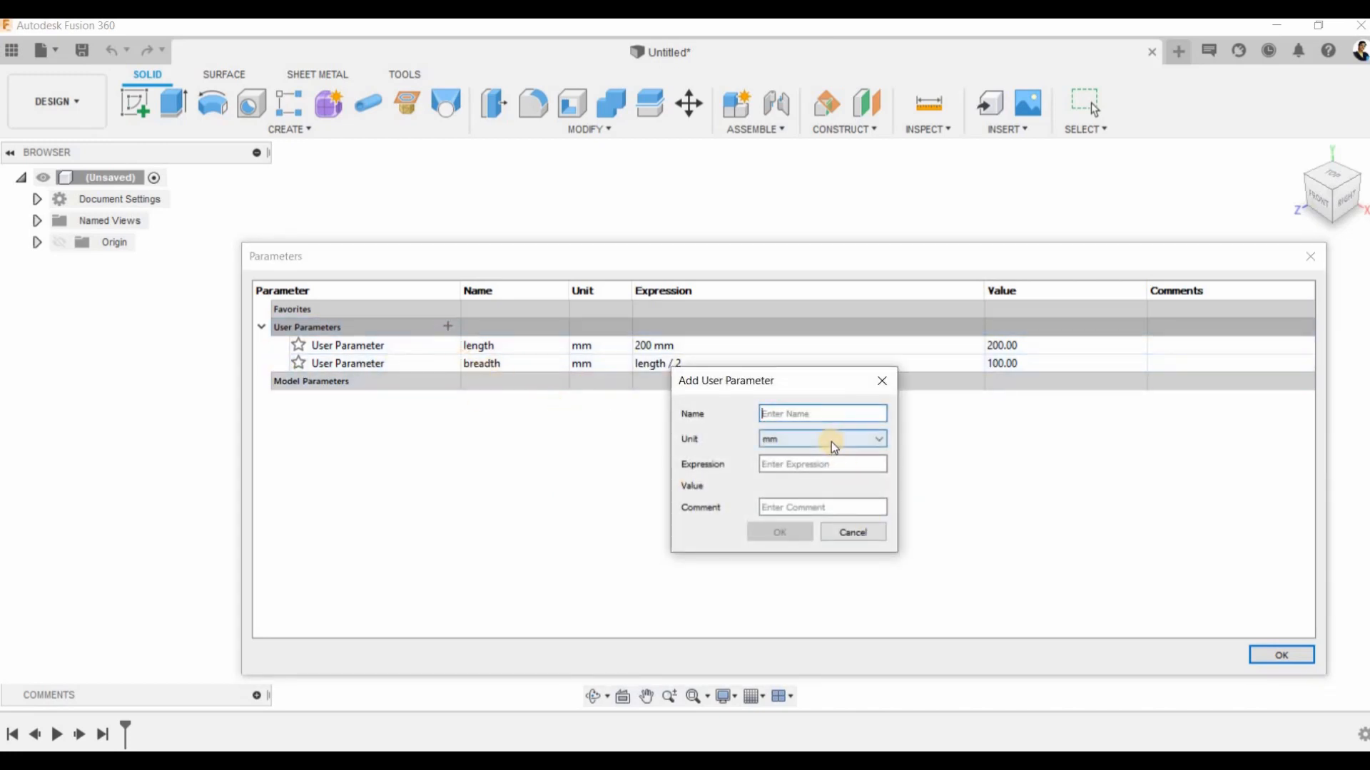
pyautogui.write('height')
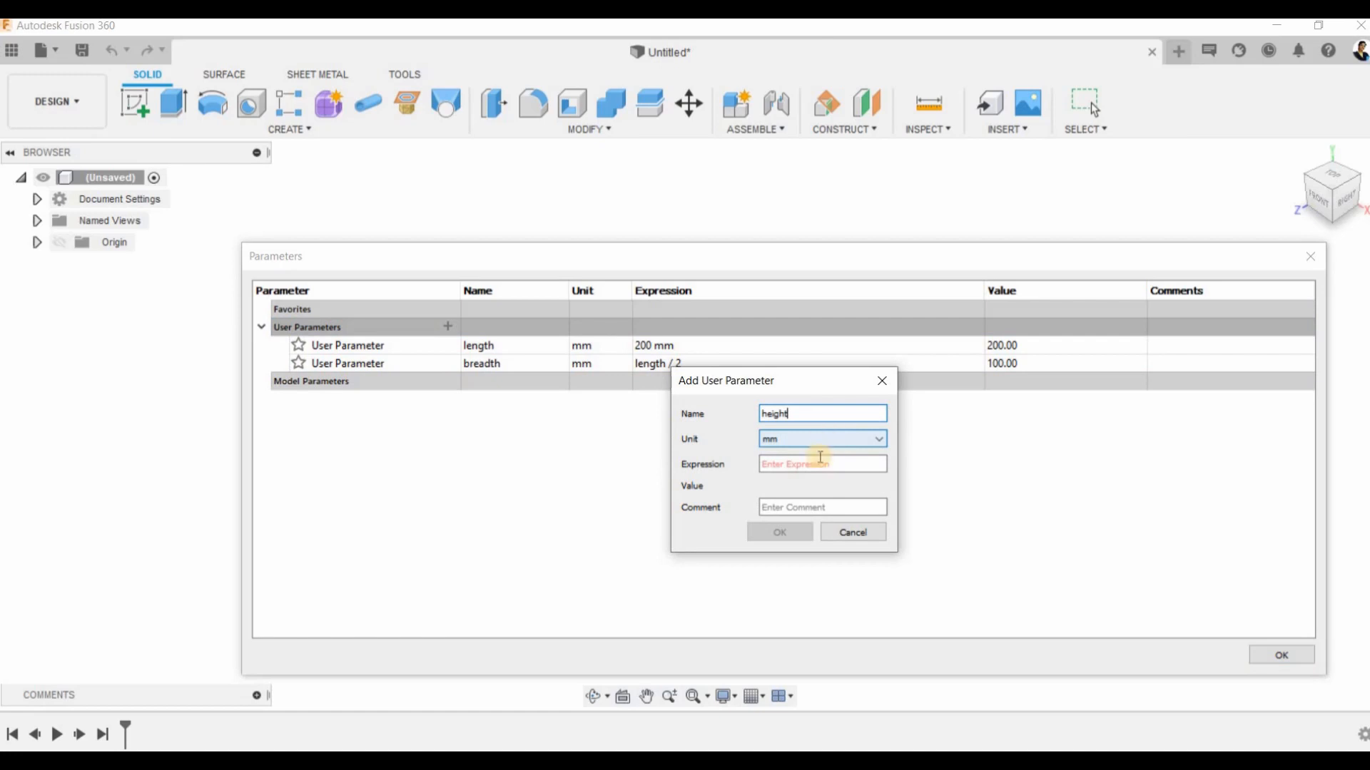
pyautogui.click(832, 465)
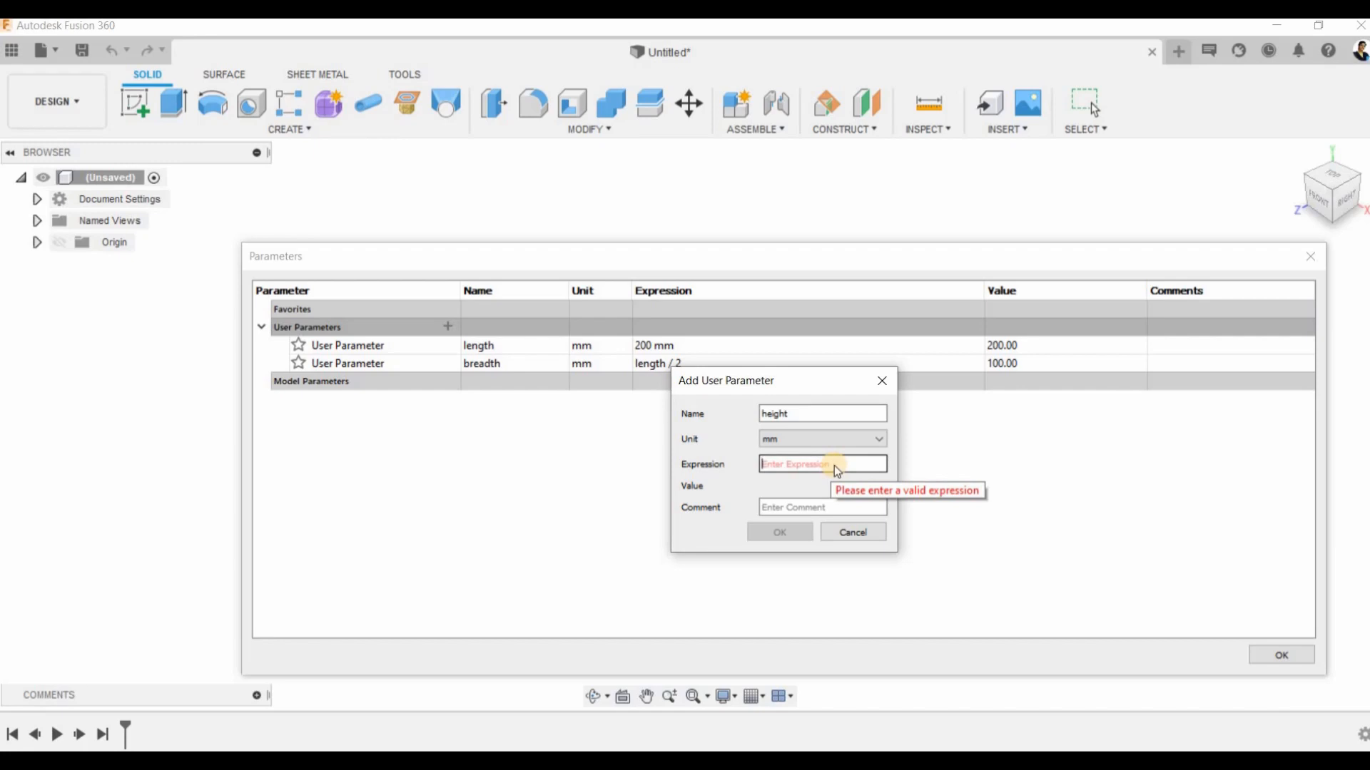
pyautogui.write('length')
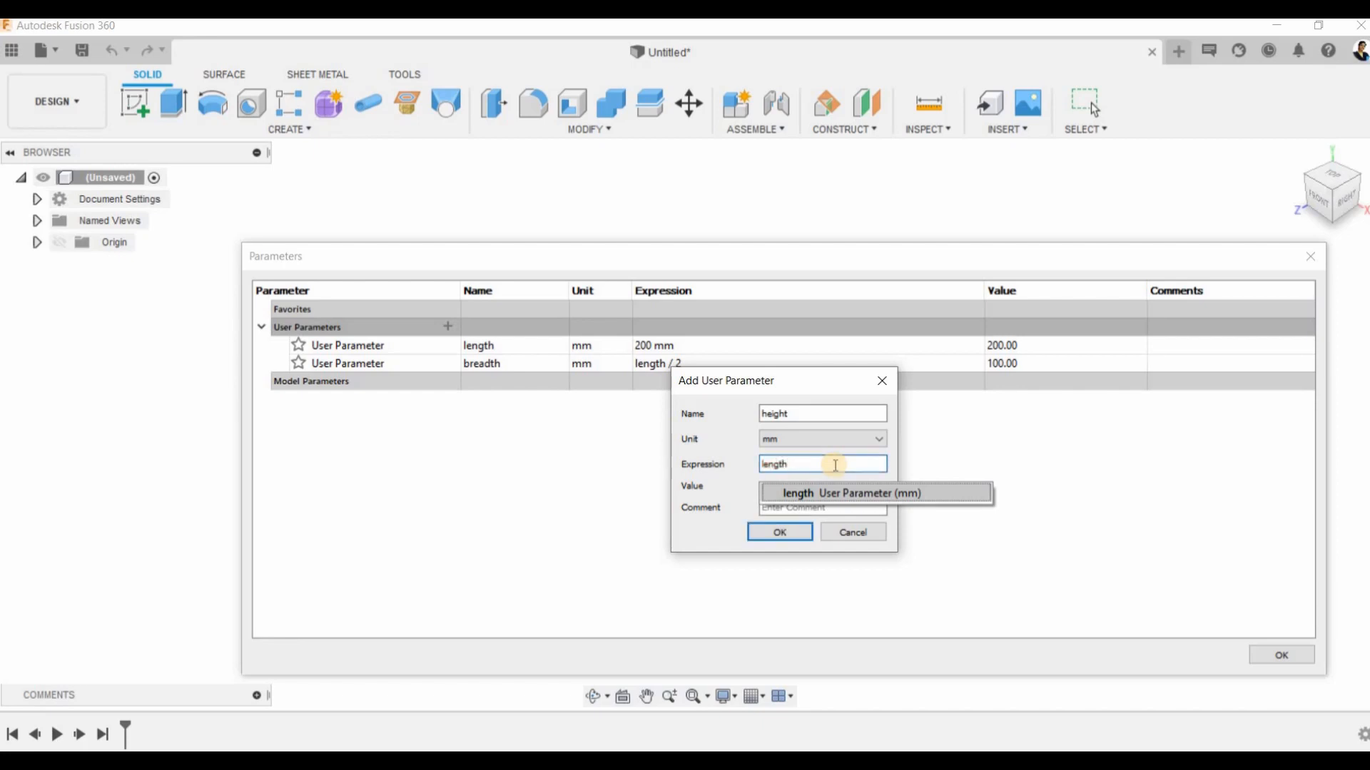
pyautogui.write('/2')
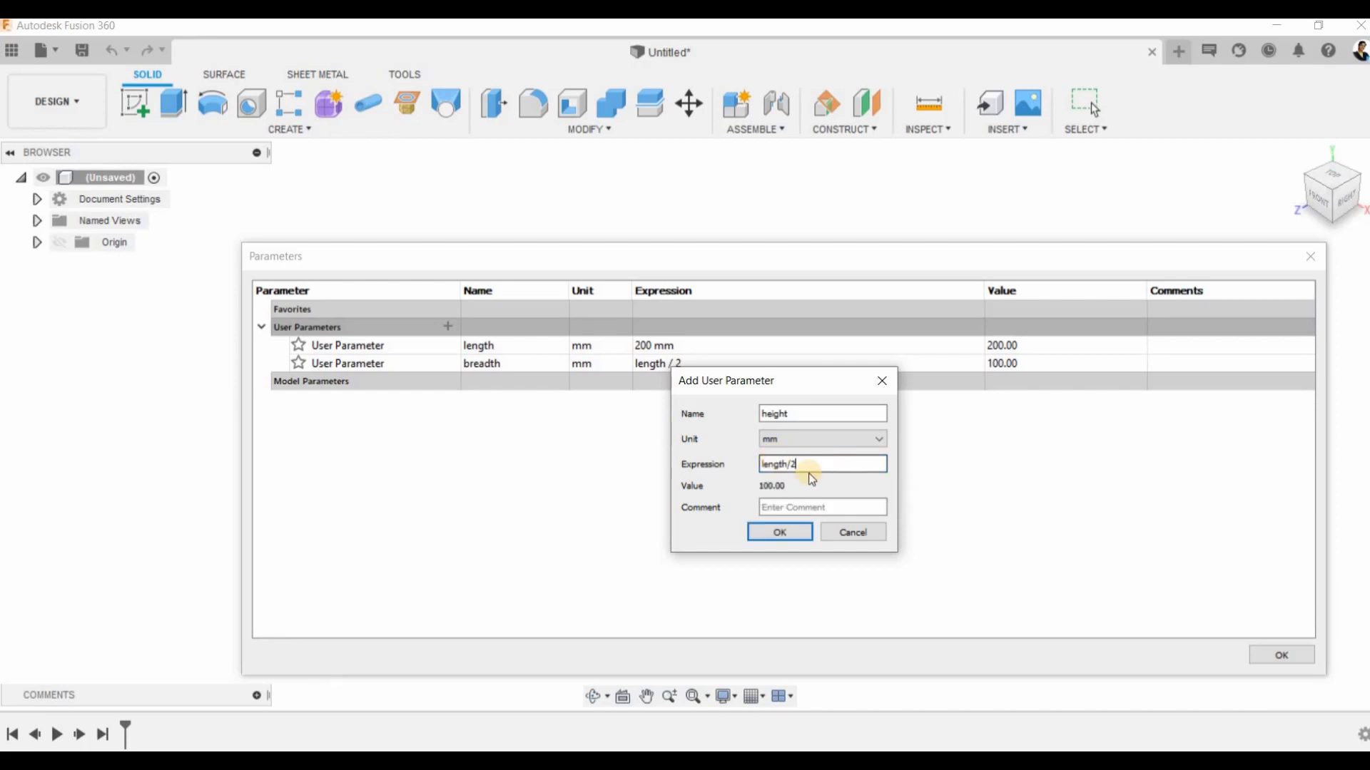
pyautogui.press('BackSpace')
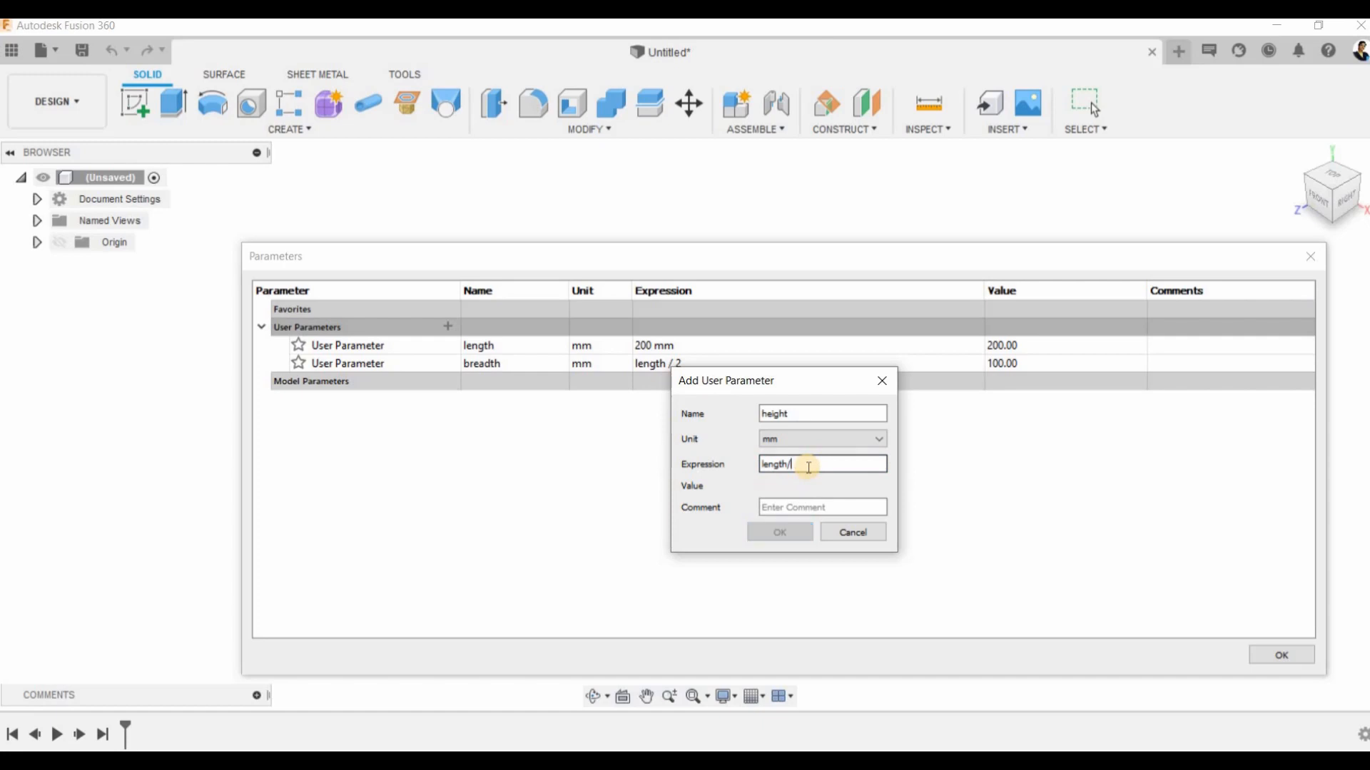
pyautogui.write('4')
pyautogui.click(791, 529)
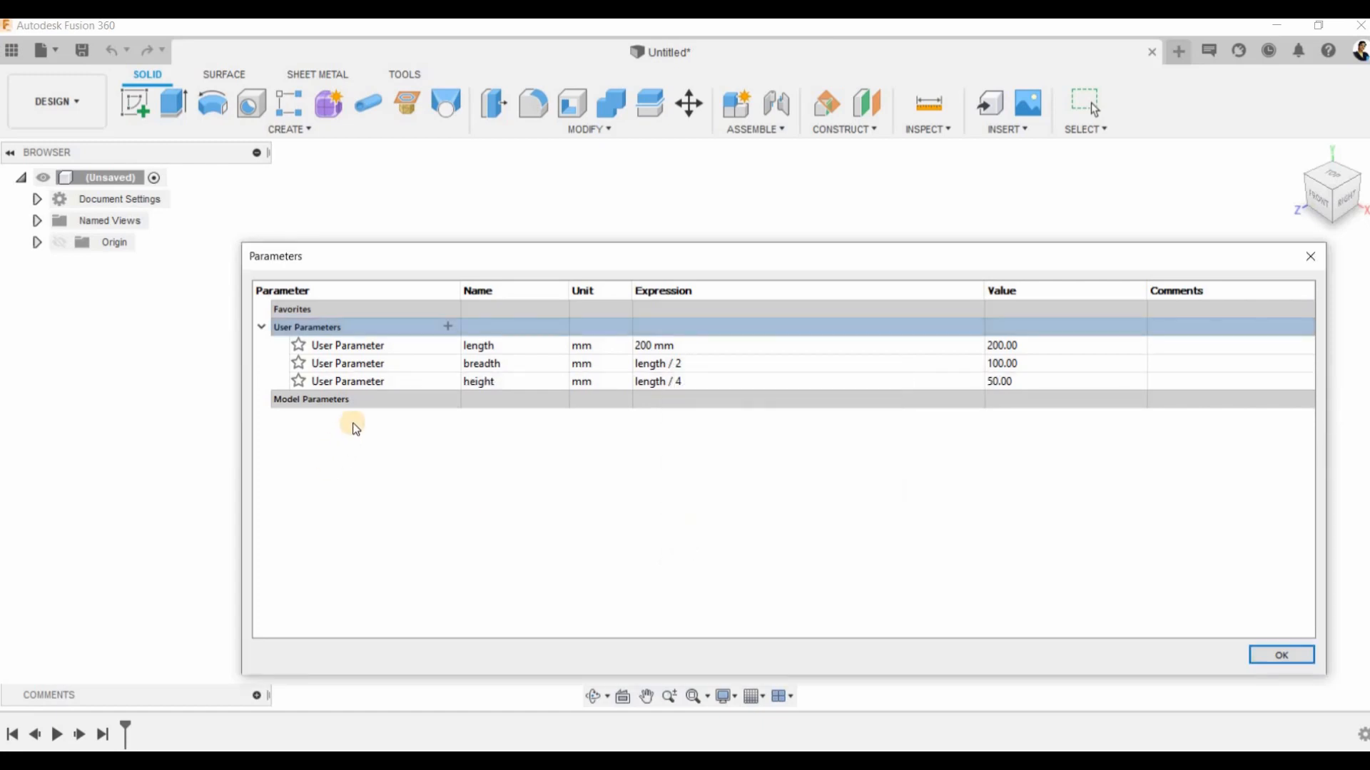
# - Add a user parameter named shellthickness with the expression 2mm and close the parameter list
pyautogui.click(448, 326)
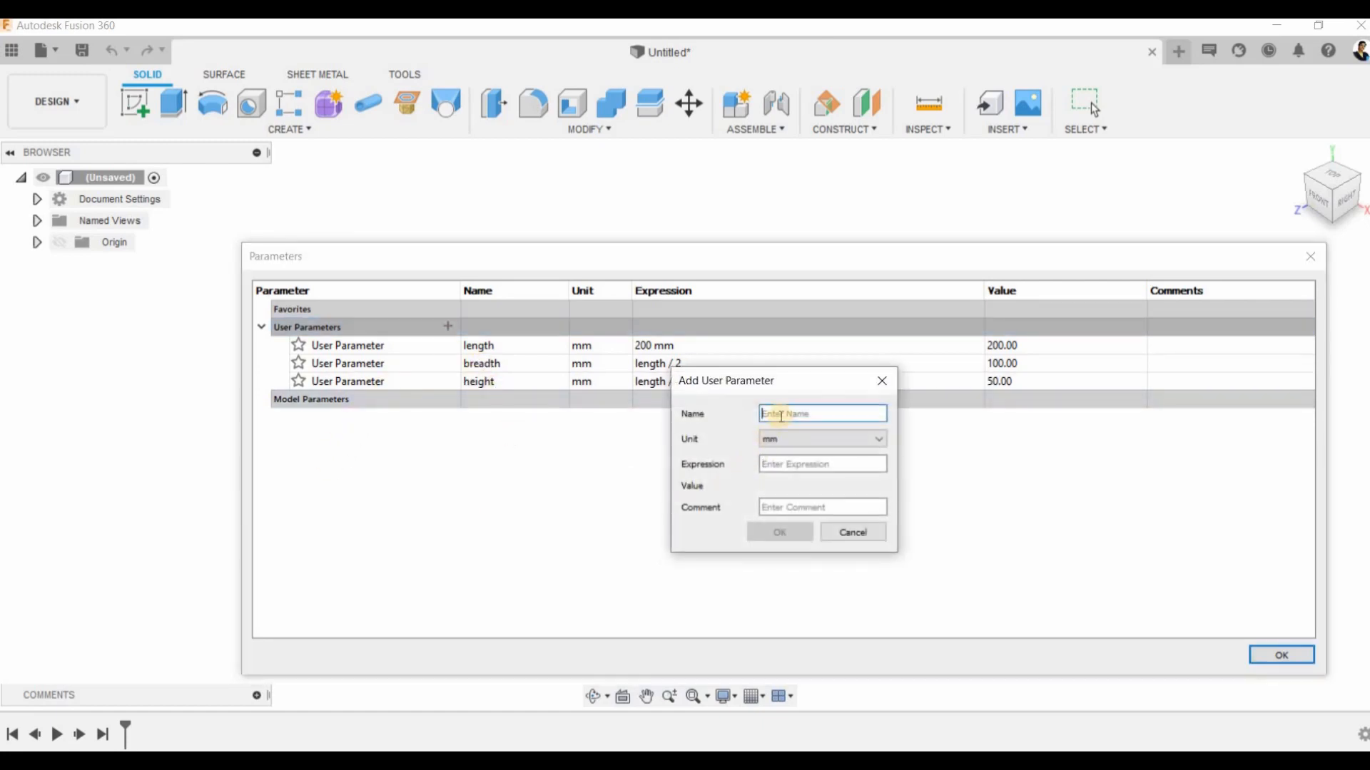
pyautogui.write('shellthickness')
pyautogui.click(847, 468)
pyautogui.write('2mm')
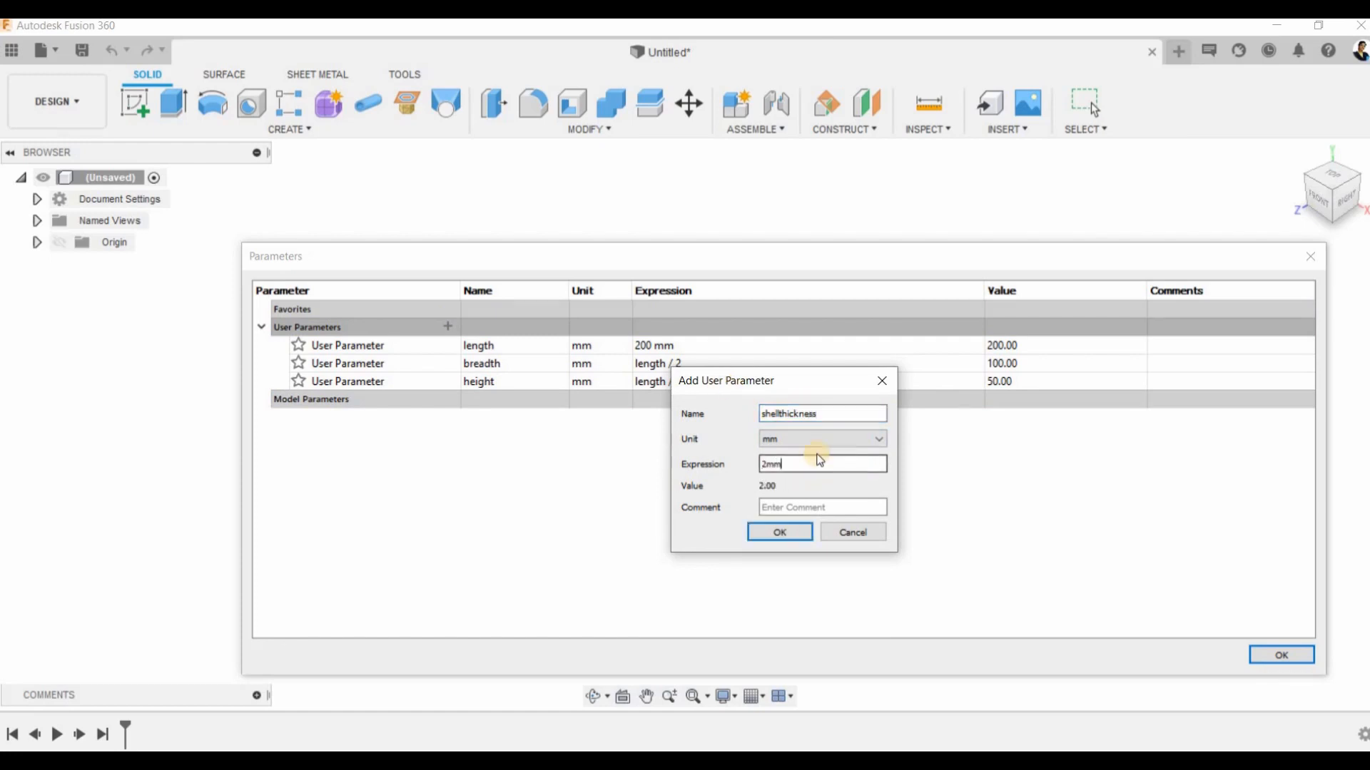
pyautogui.click(797, 533)
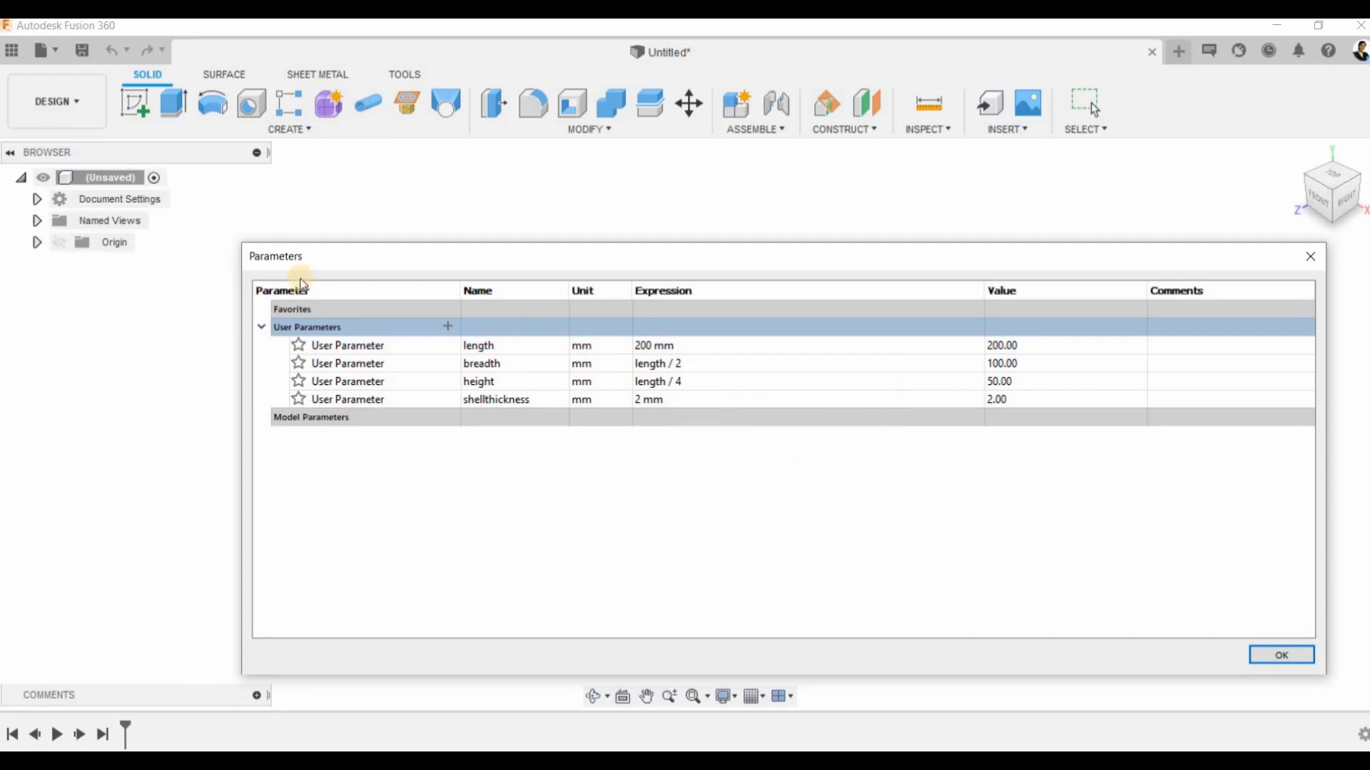
pyautogui.click(1273, 658)
# - Start a sketch on the horizontal origin plane and draw a center rectangle about 185 by 93 mm around the origin
pyautogui.click(134, 103)
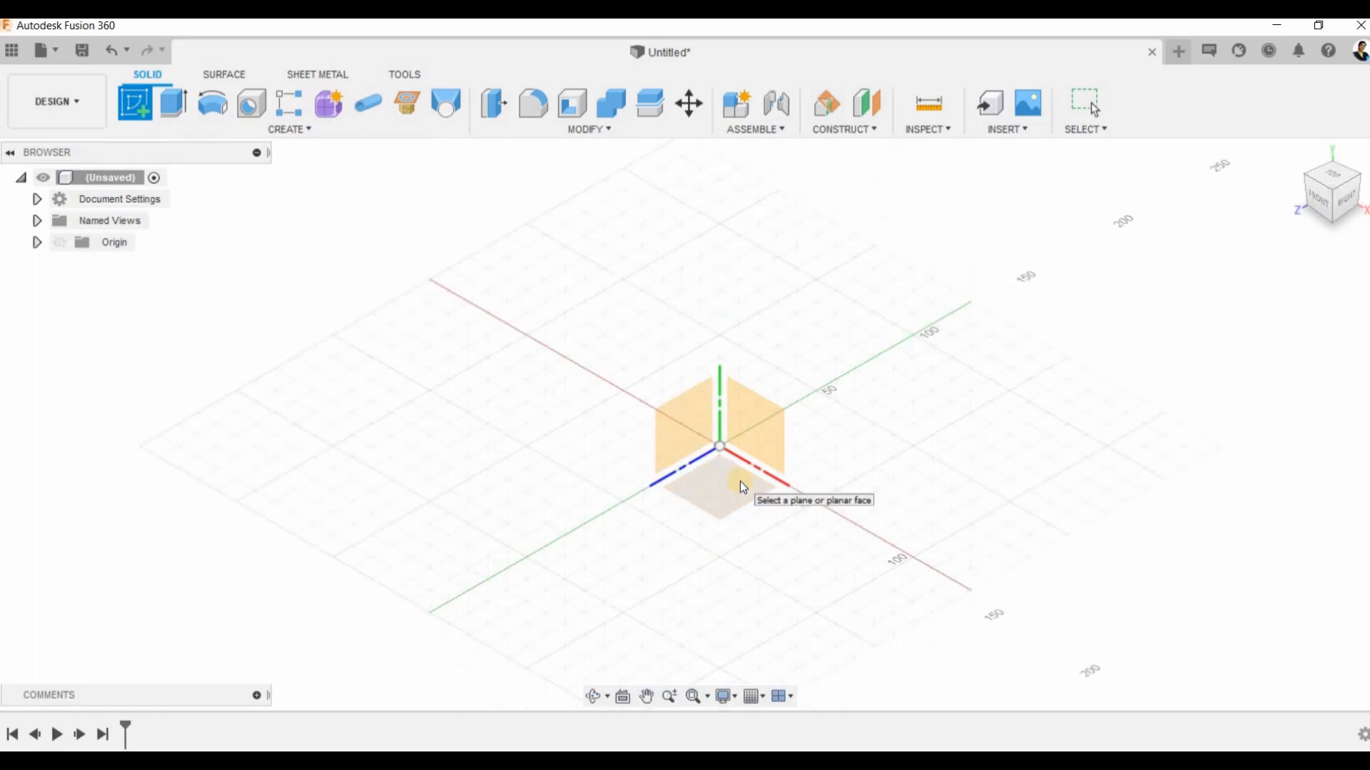
pyautogui.click(739, 481)
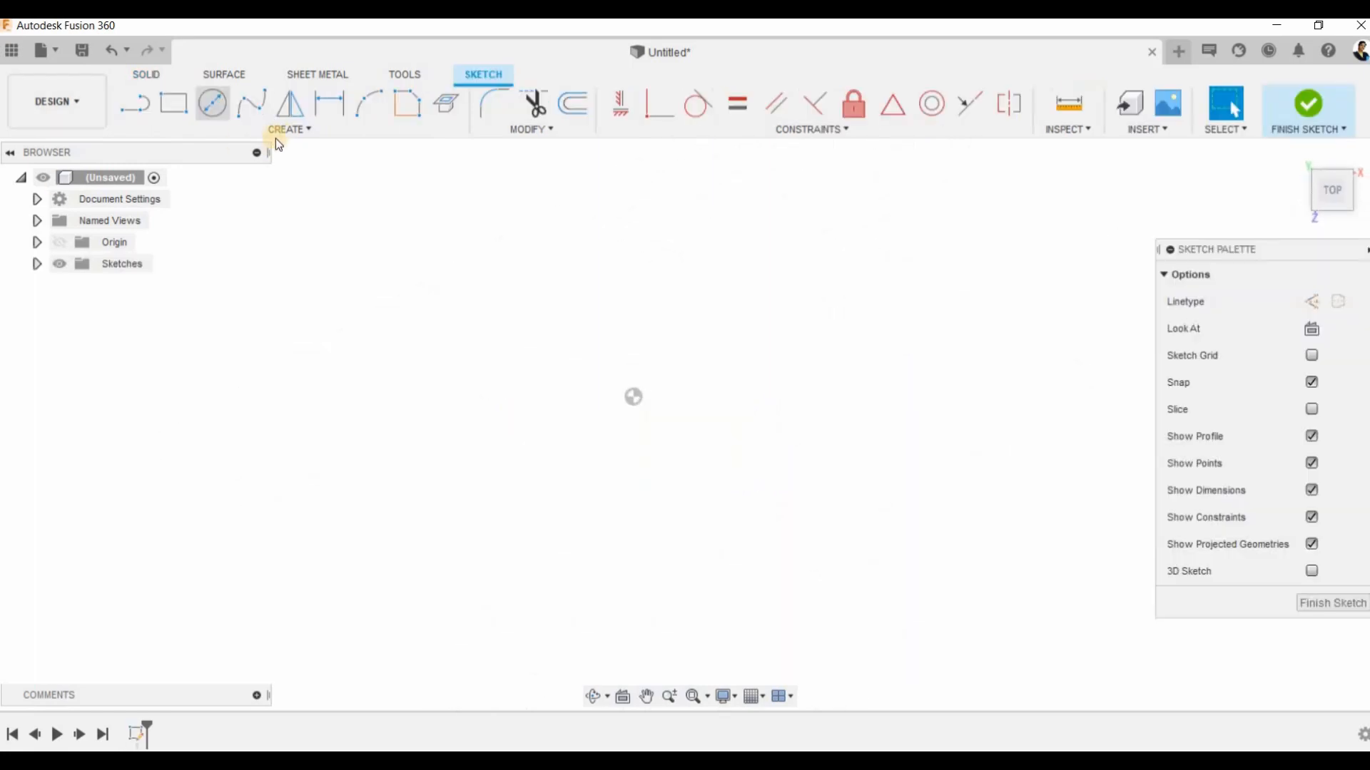
pyautogui.click(246, 129)
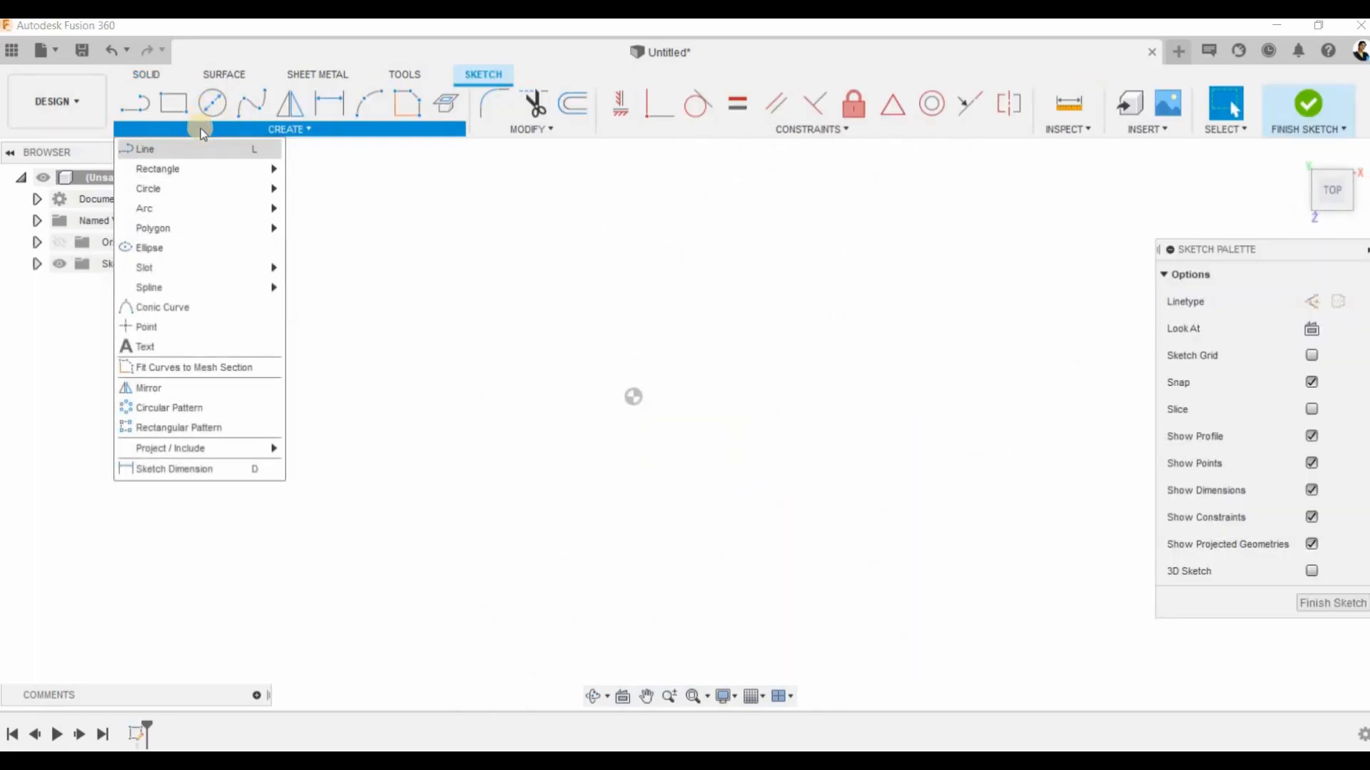
pyautogui.moveTo(214, 168)
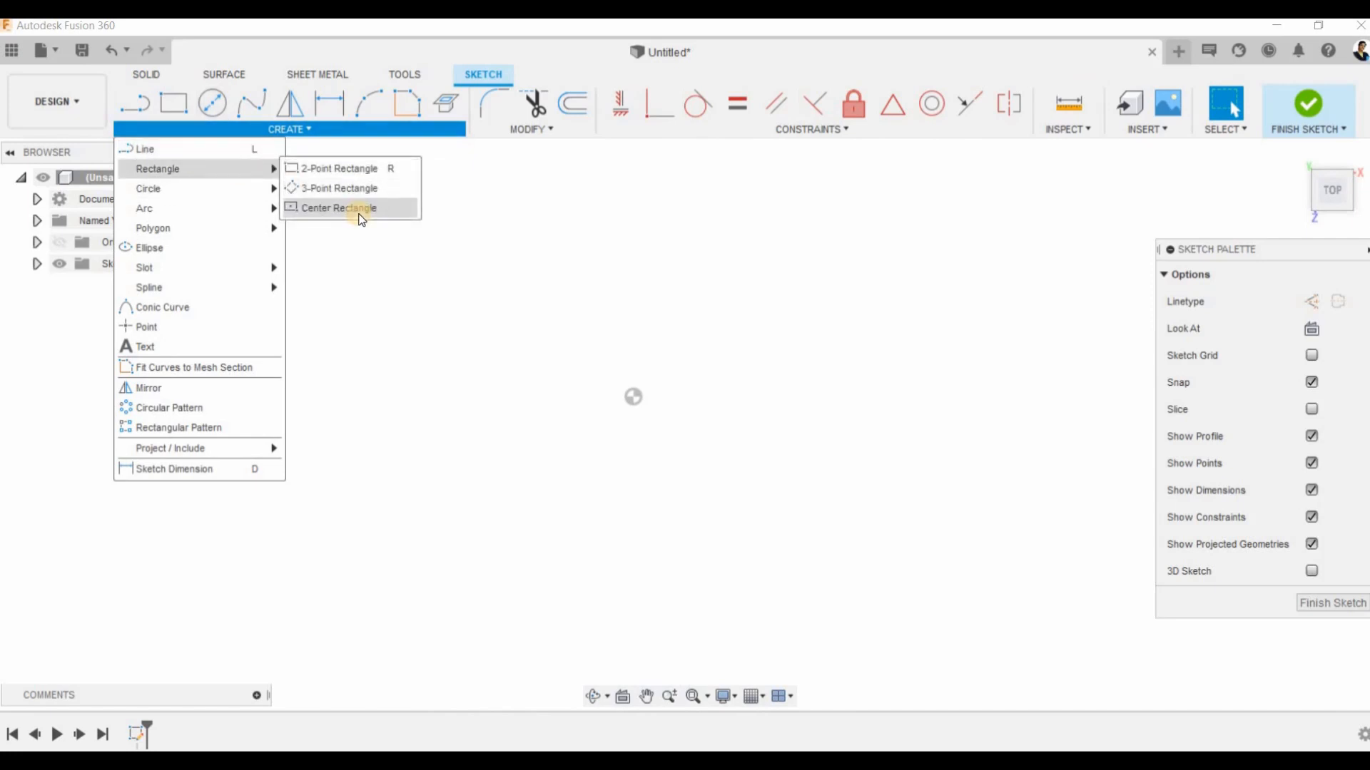
pyautogui.click(339, 208)
pyautogui.click(632, 397)
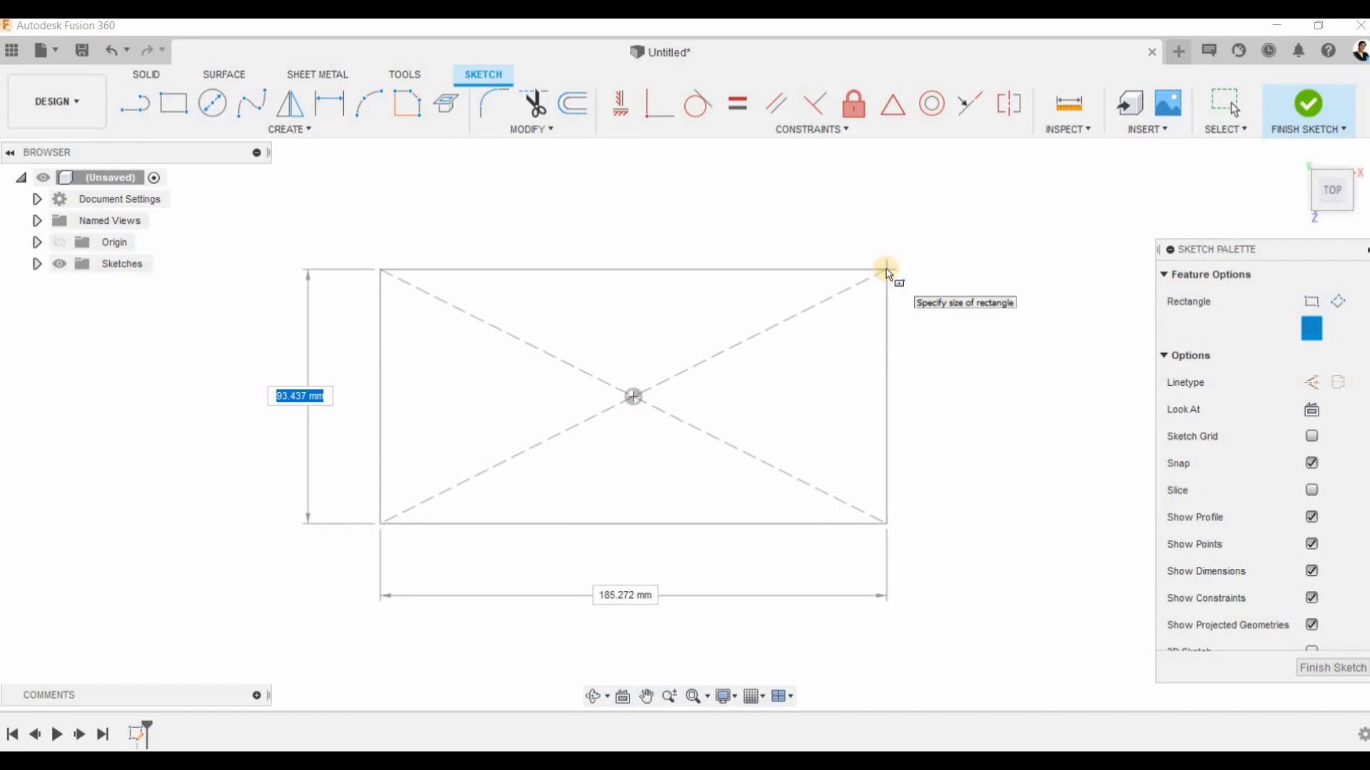
pyautogui.click(886, 270)
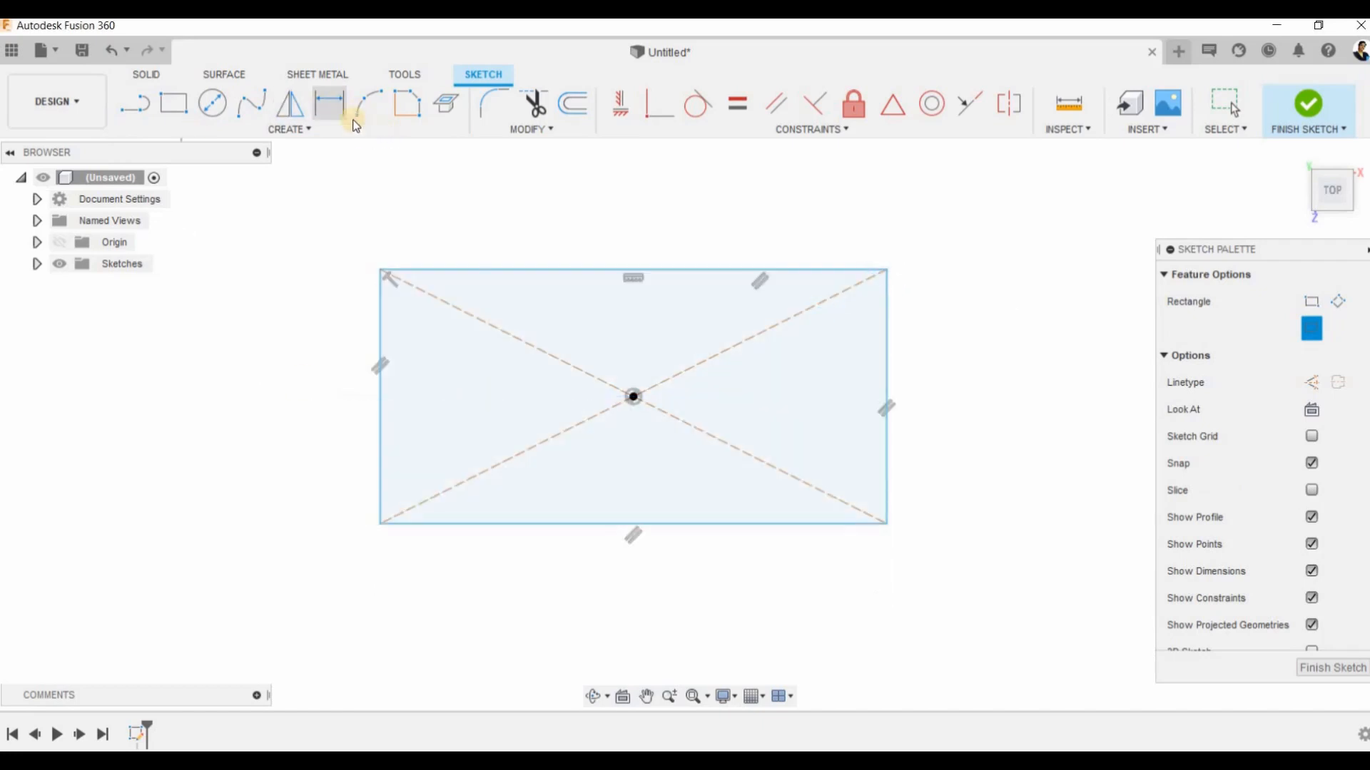
# - Dimension the rectangle's upper horizontal edge with the length parameter
pyautogui.press('d')
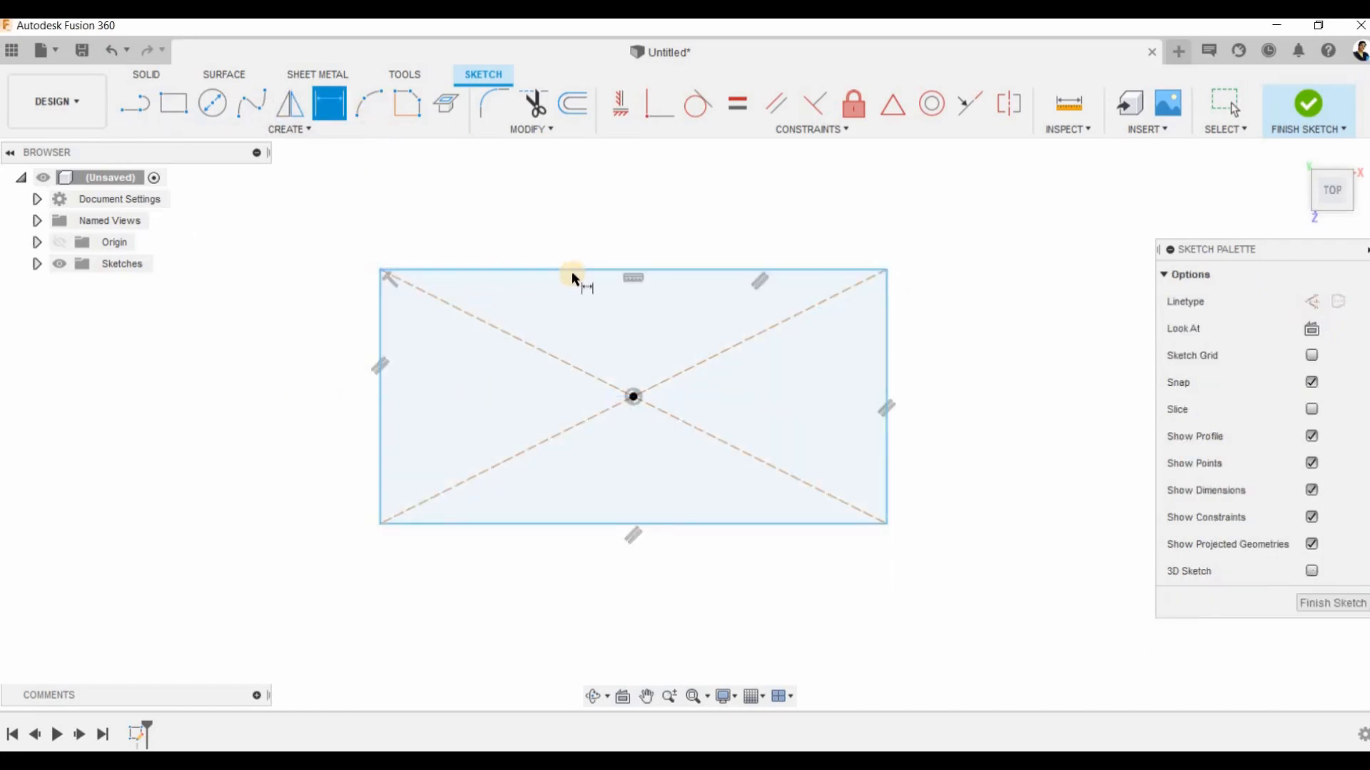
pyautogui.click(591, 269)
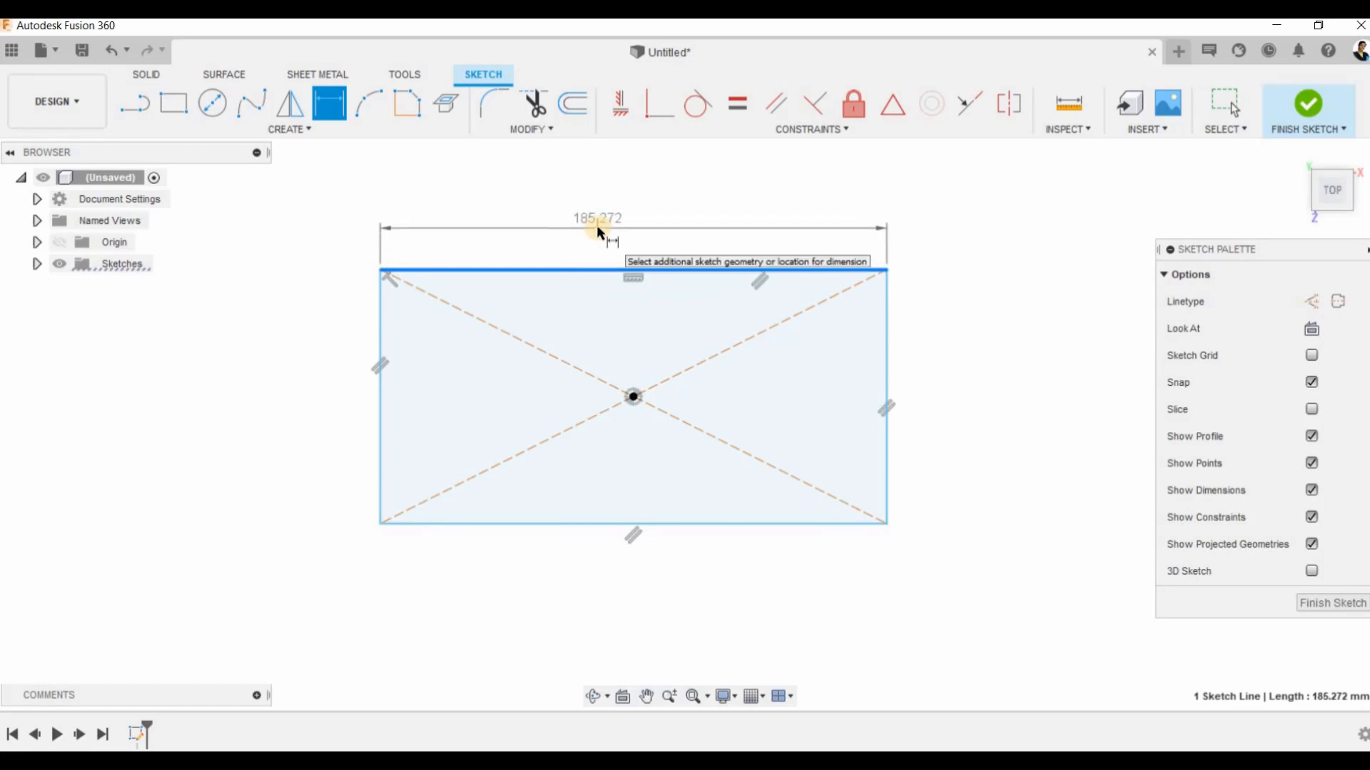
pyautogui.click(598, 227)
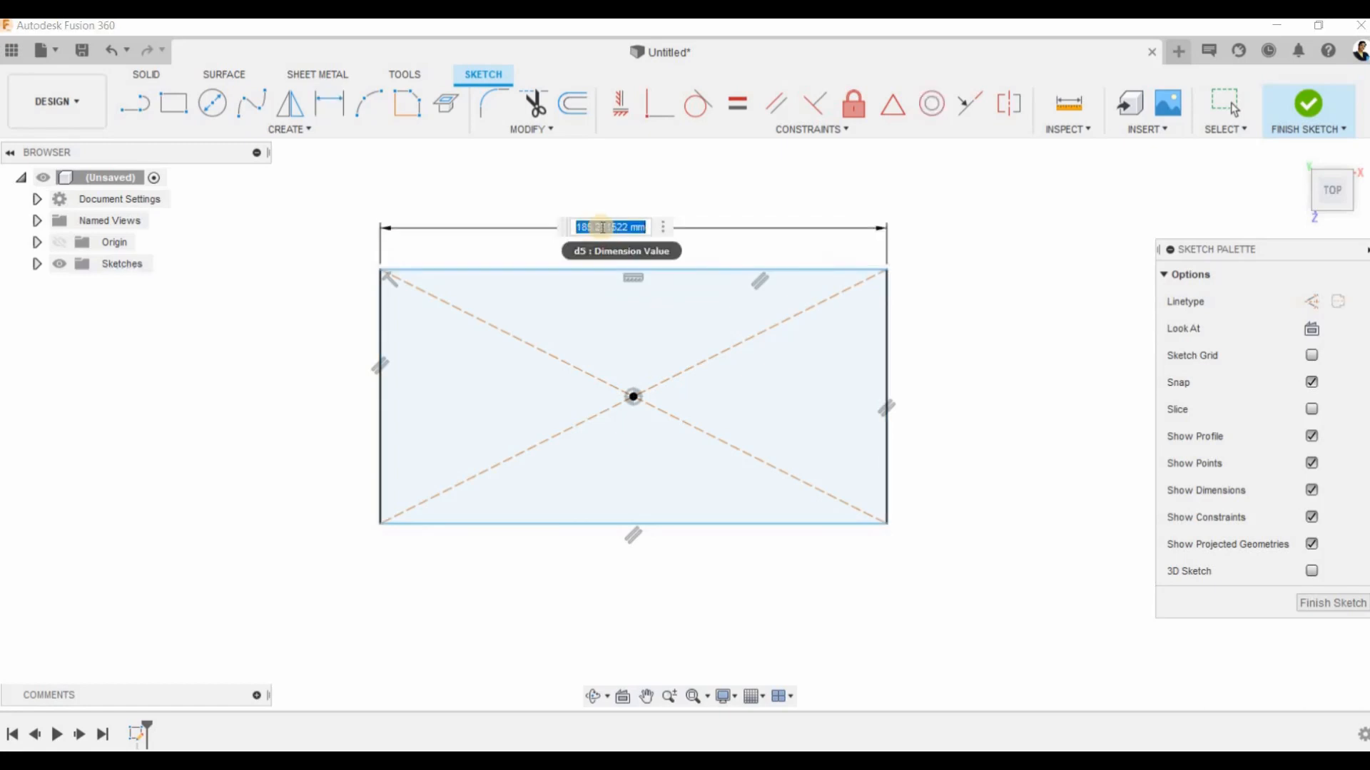
pyautogui.write('len')
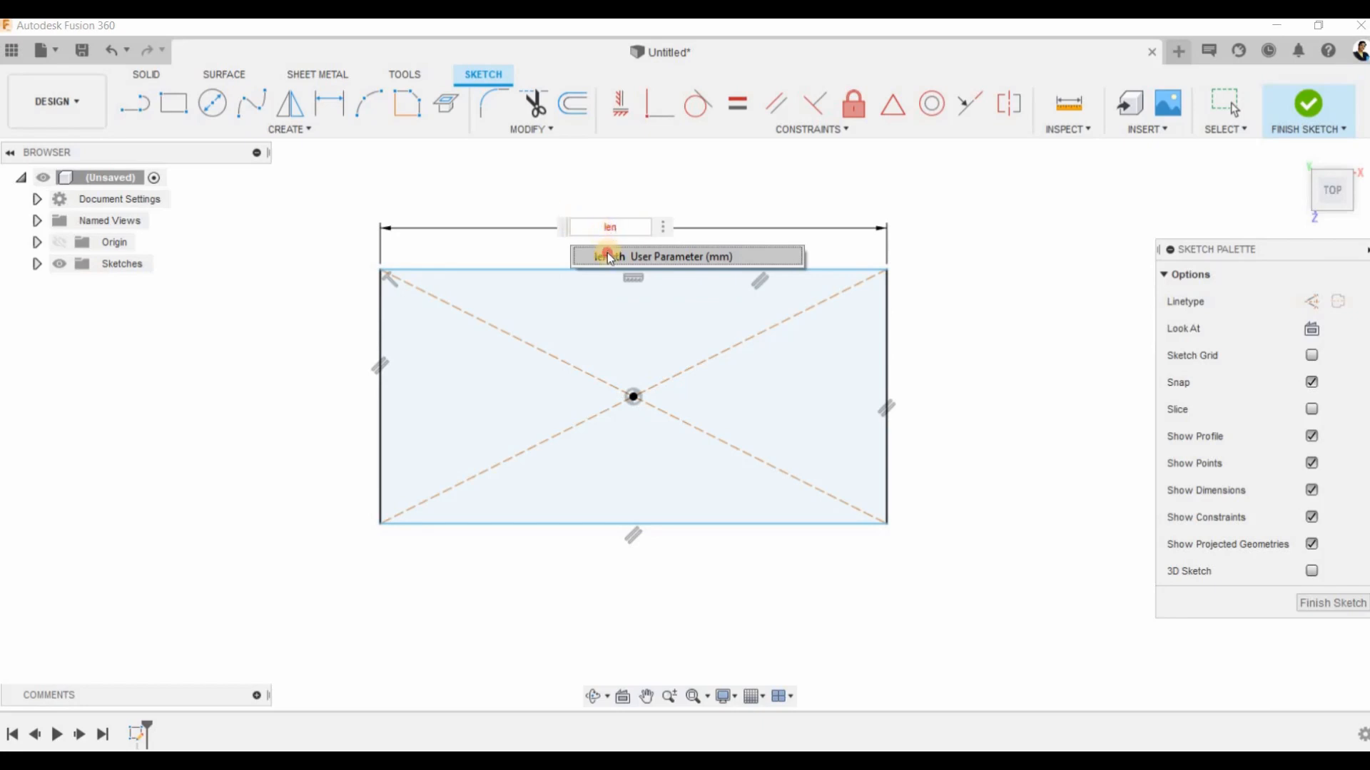
pyautogui.click(606, 256)
pyautogui.press('Return')
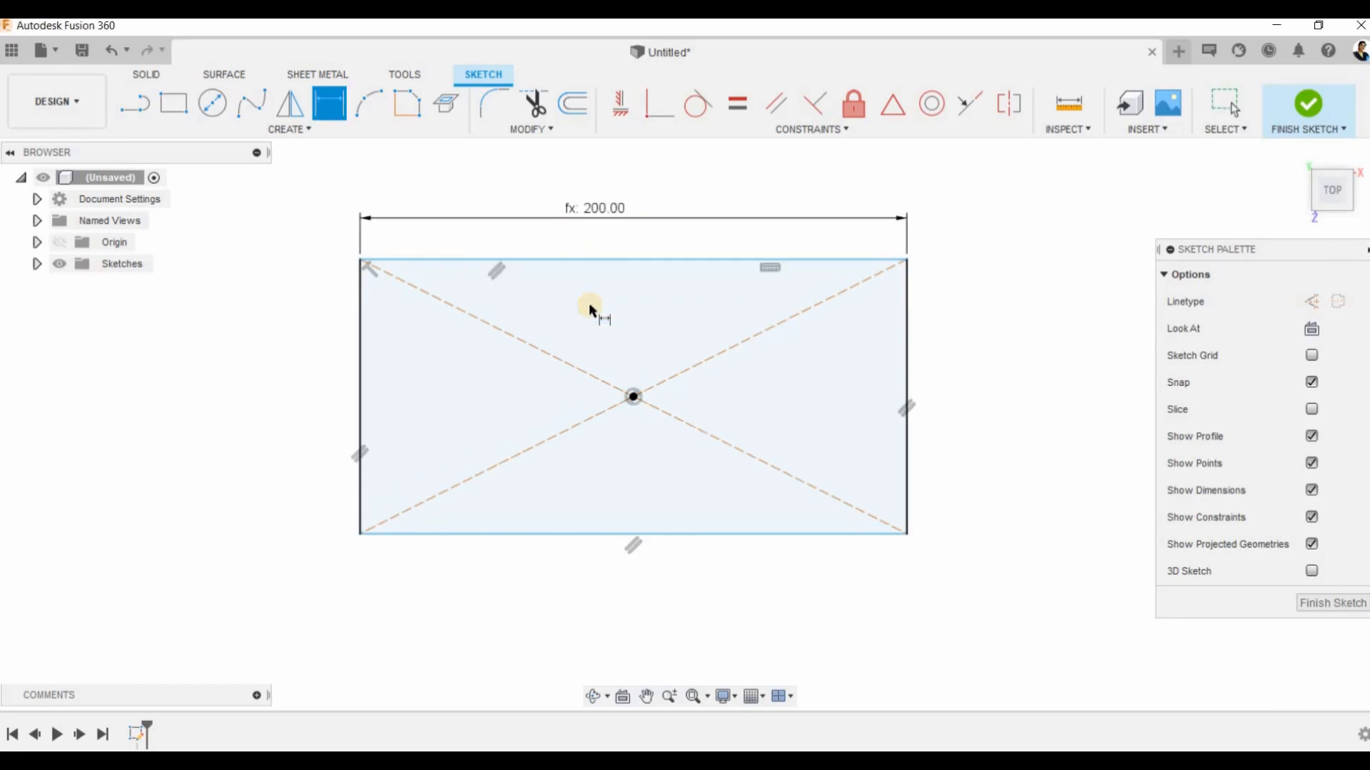
# - Dimension the rectangle's left vertical edge with the breadth parameter
pyautogui.click(359, 389)
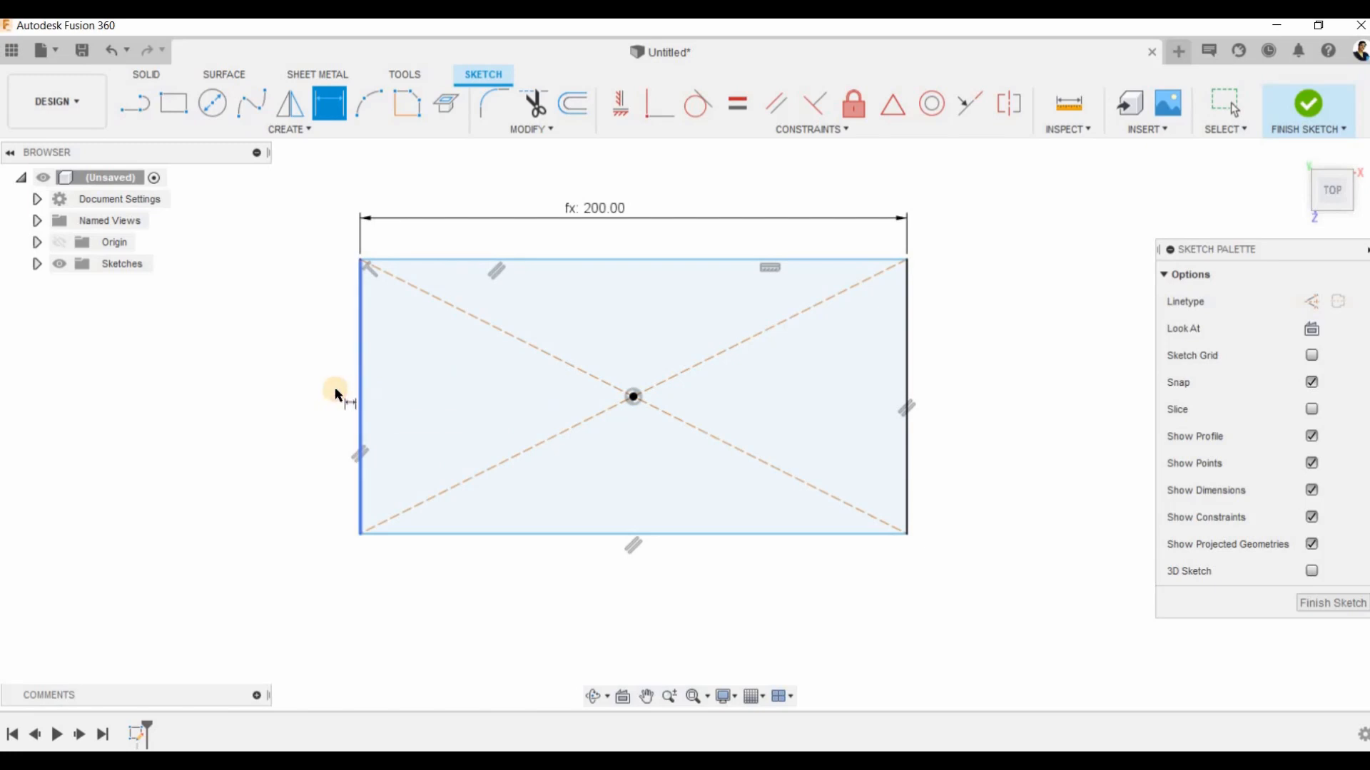
pyautogui.click(369, 403)
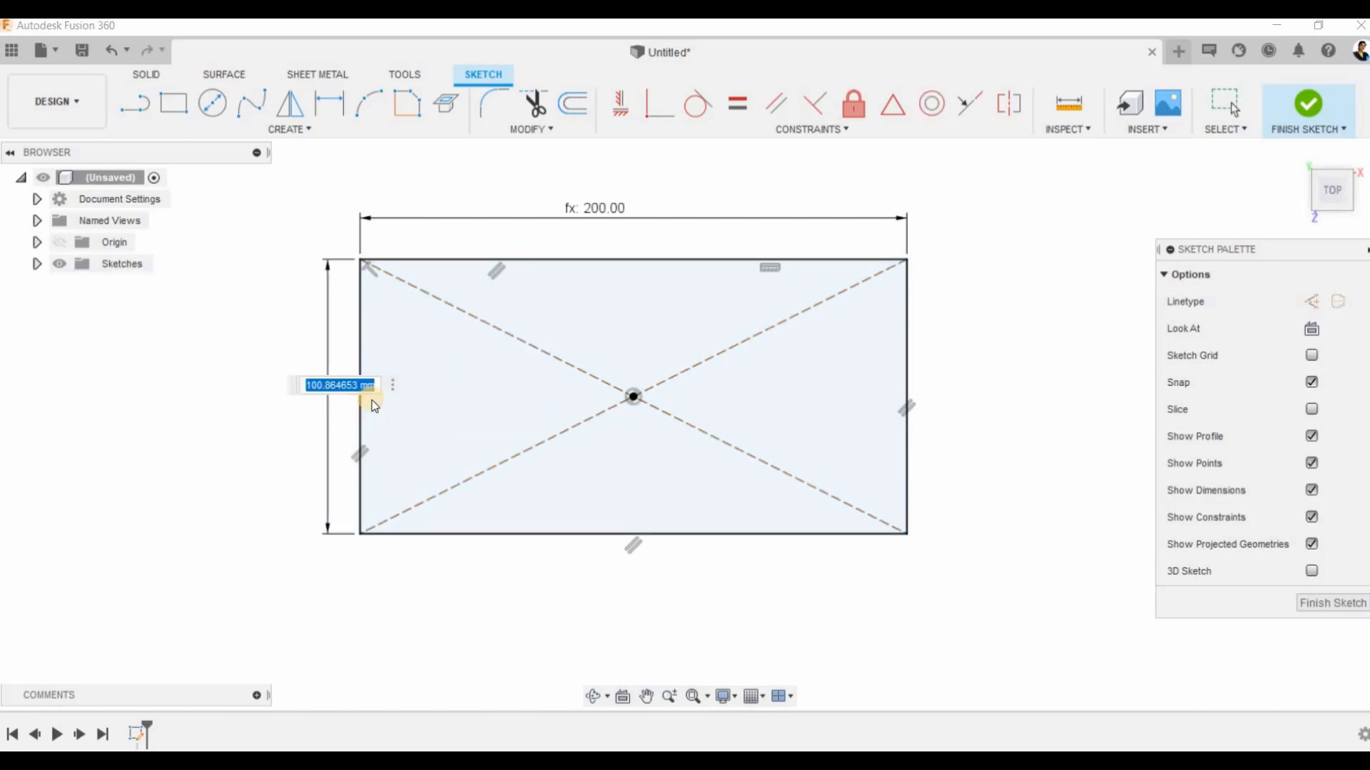
pyautogui.write('bre')
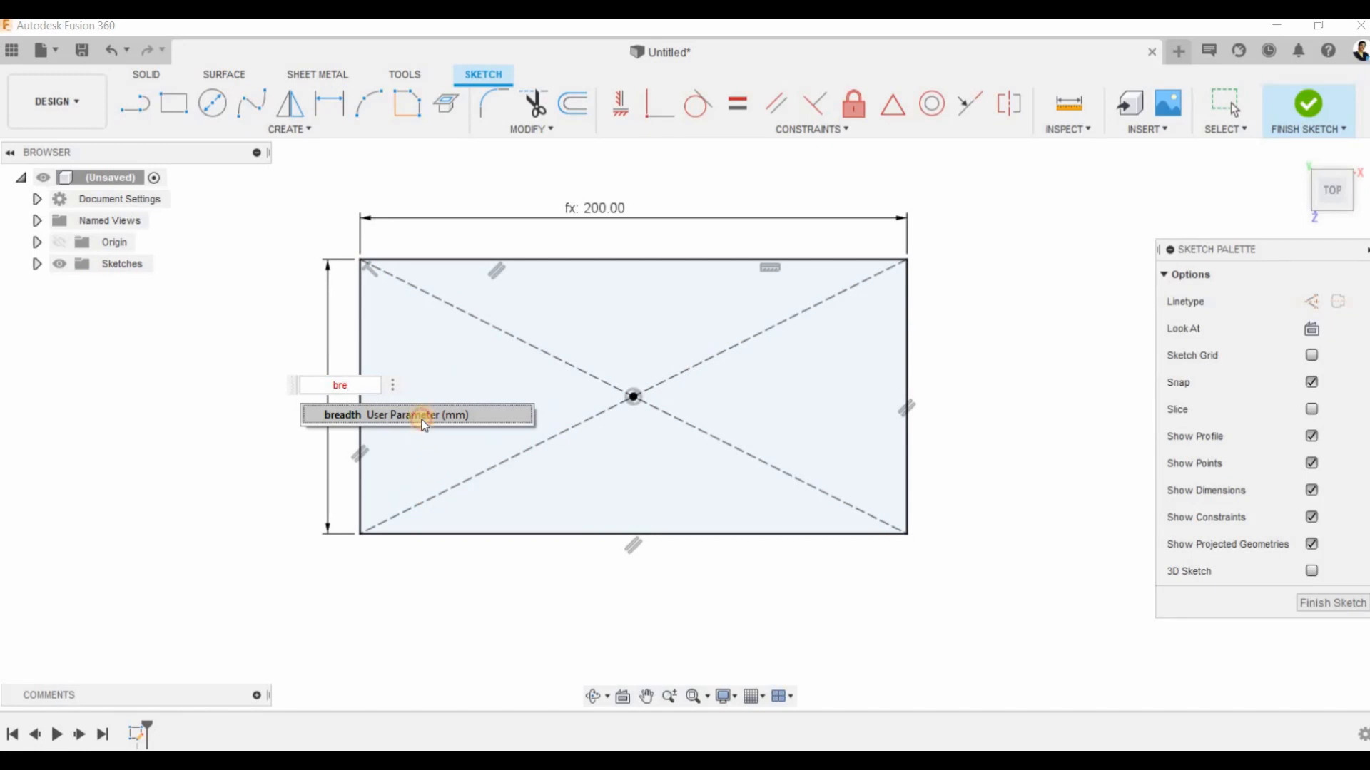
pyautogui.click(399, 415)
pyautogui.press('Return')
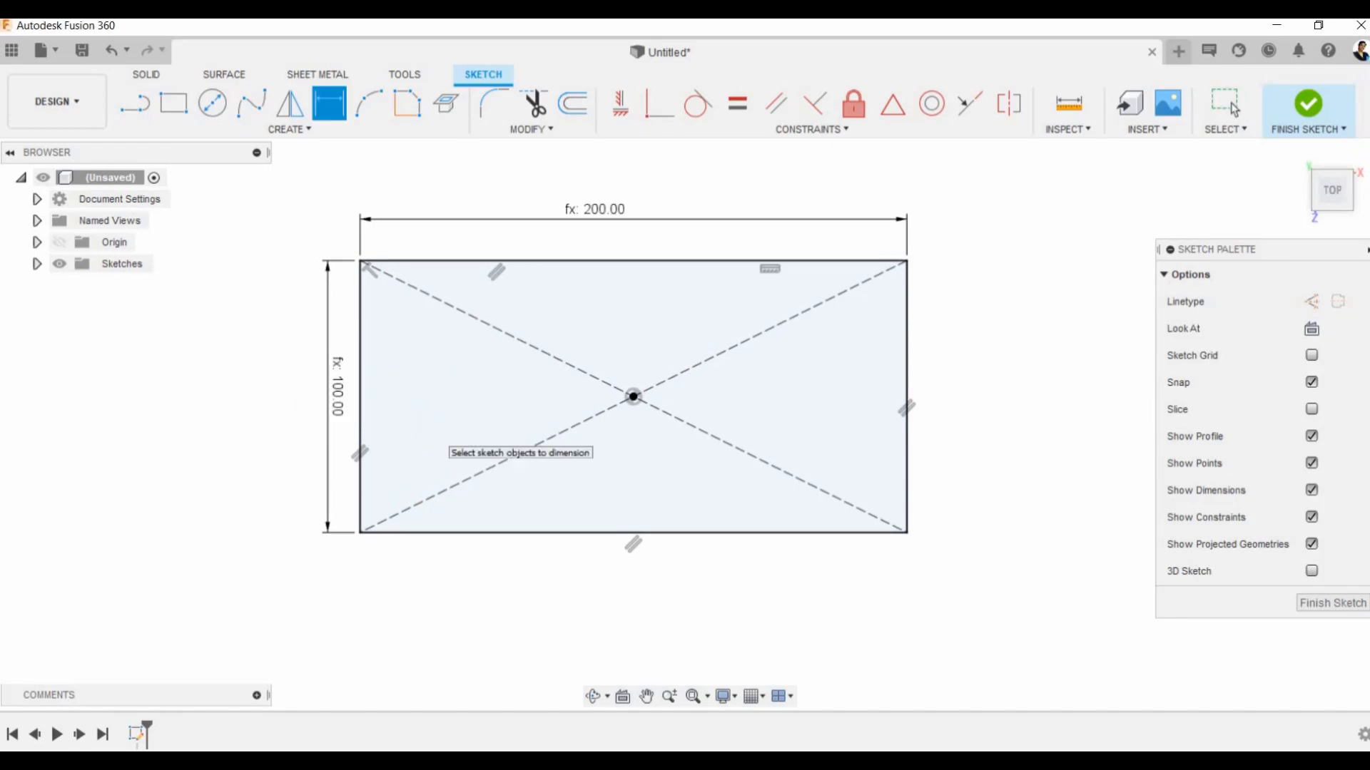
# - Finish the sketch and extrude the rectangle as a new body using the height parameter as the distance
pyautogui.click(1292, 127)
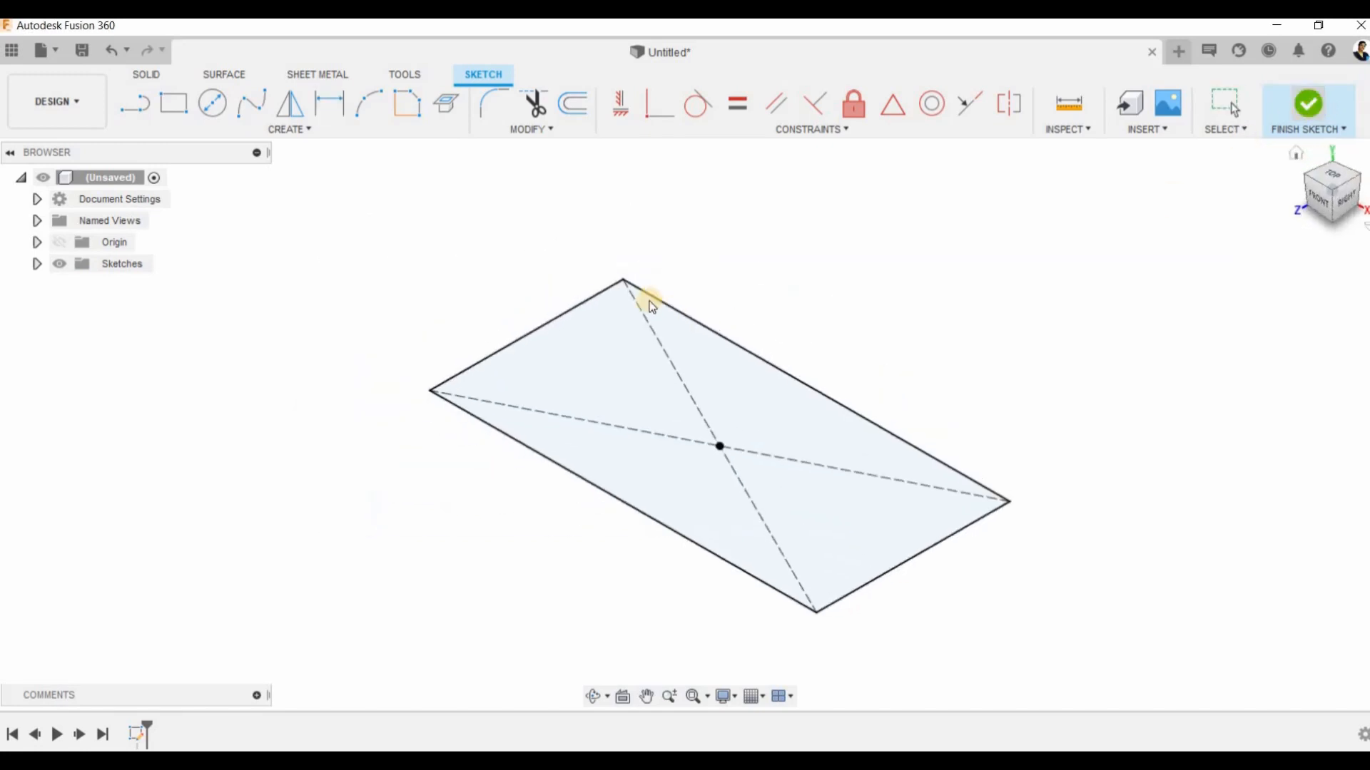
pyautogui.click(187, 107)
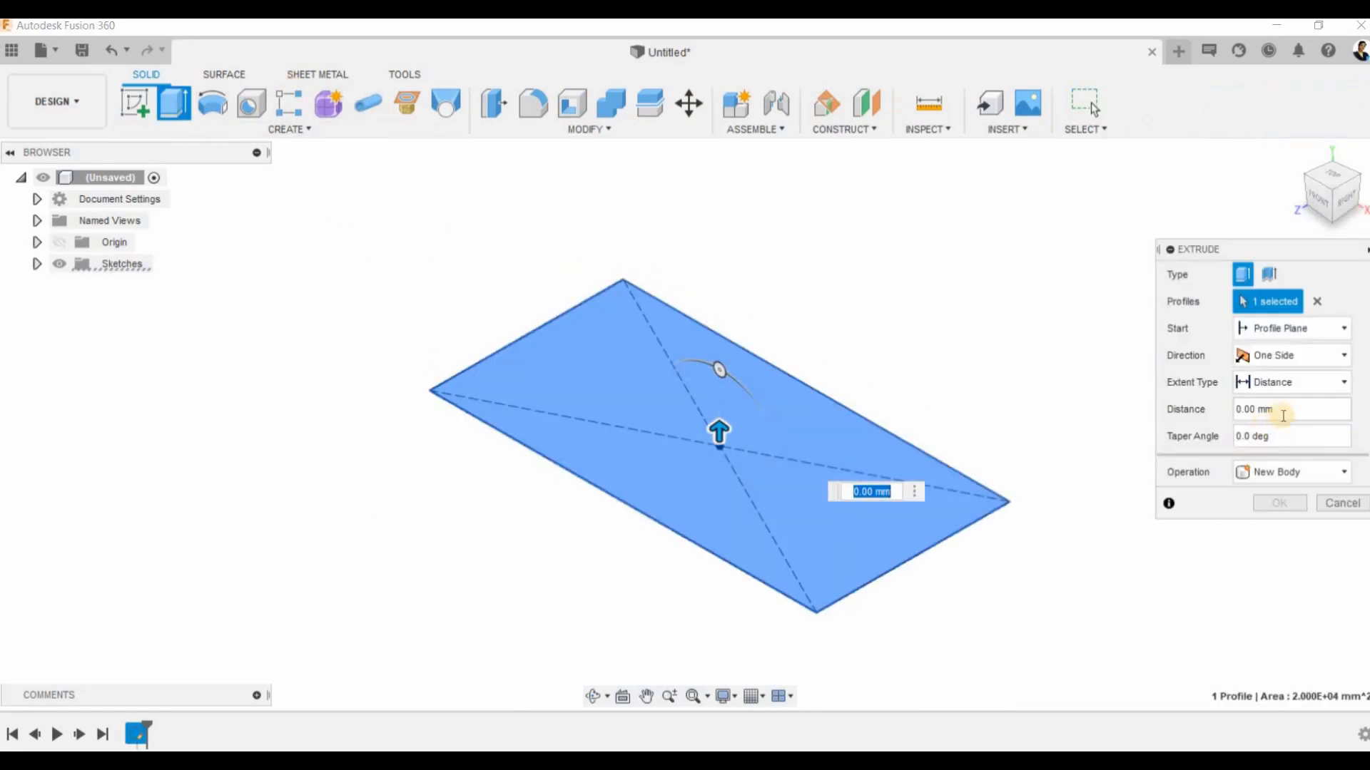
pyautogui.click(1264, 419)
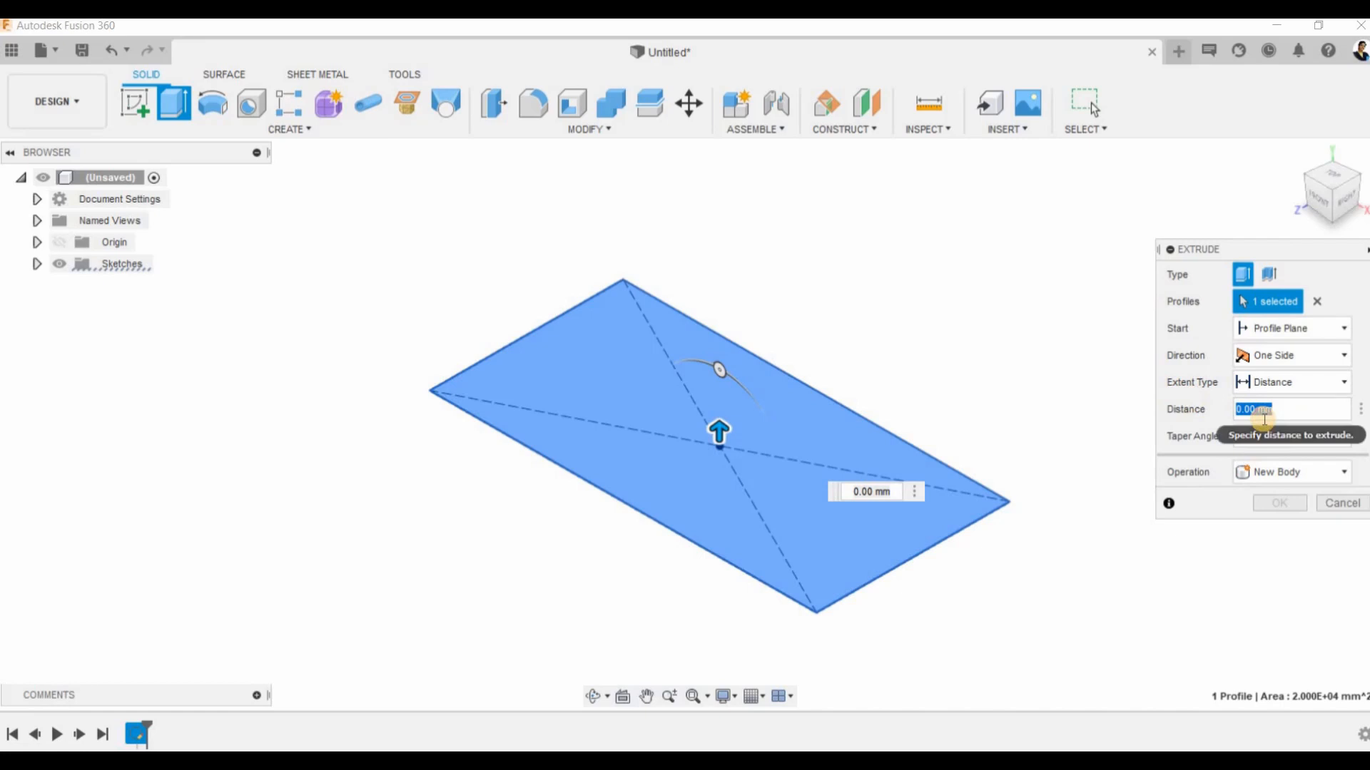
pyautogui.write('he')
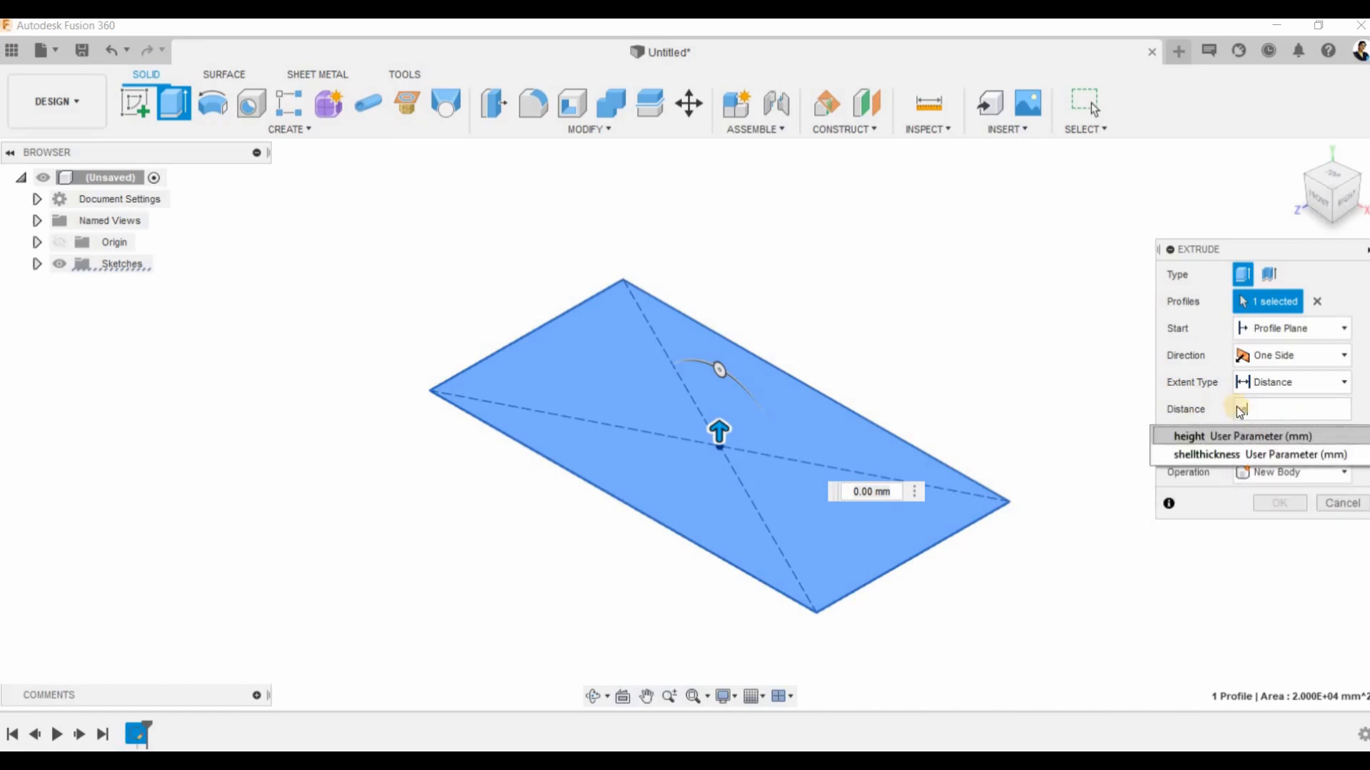
pyautogui.click(1243, 435)
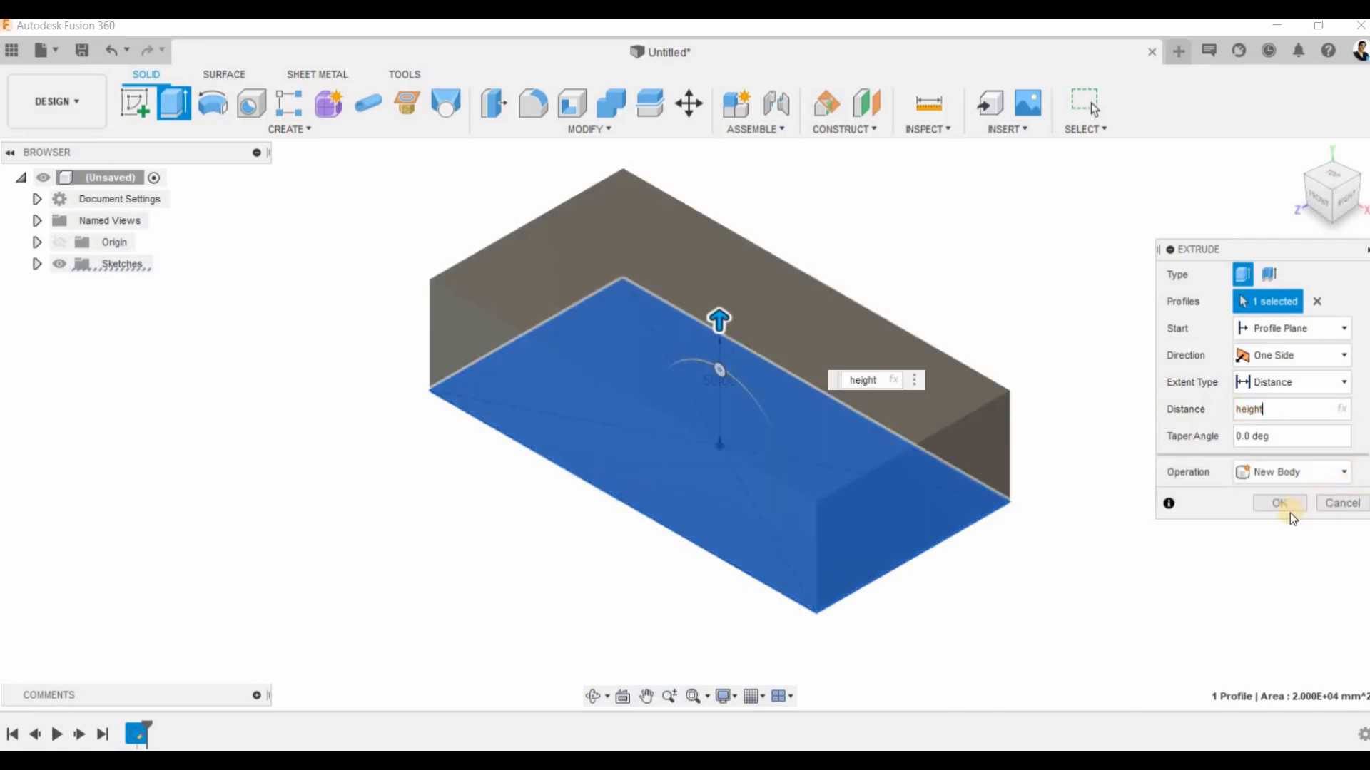
pyautogui.click(1277, 504)
# - Shell the box open at its top face, using the shellthickness parameter as the inside thickness
pyautogui.click(717, 320)
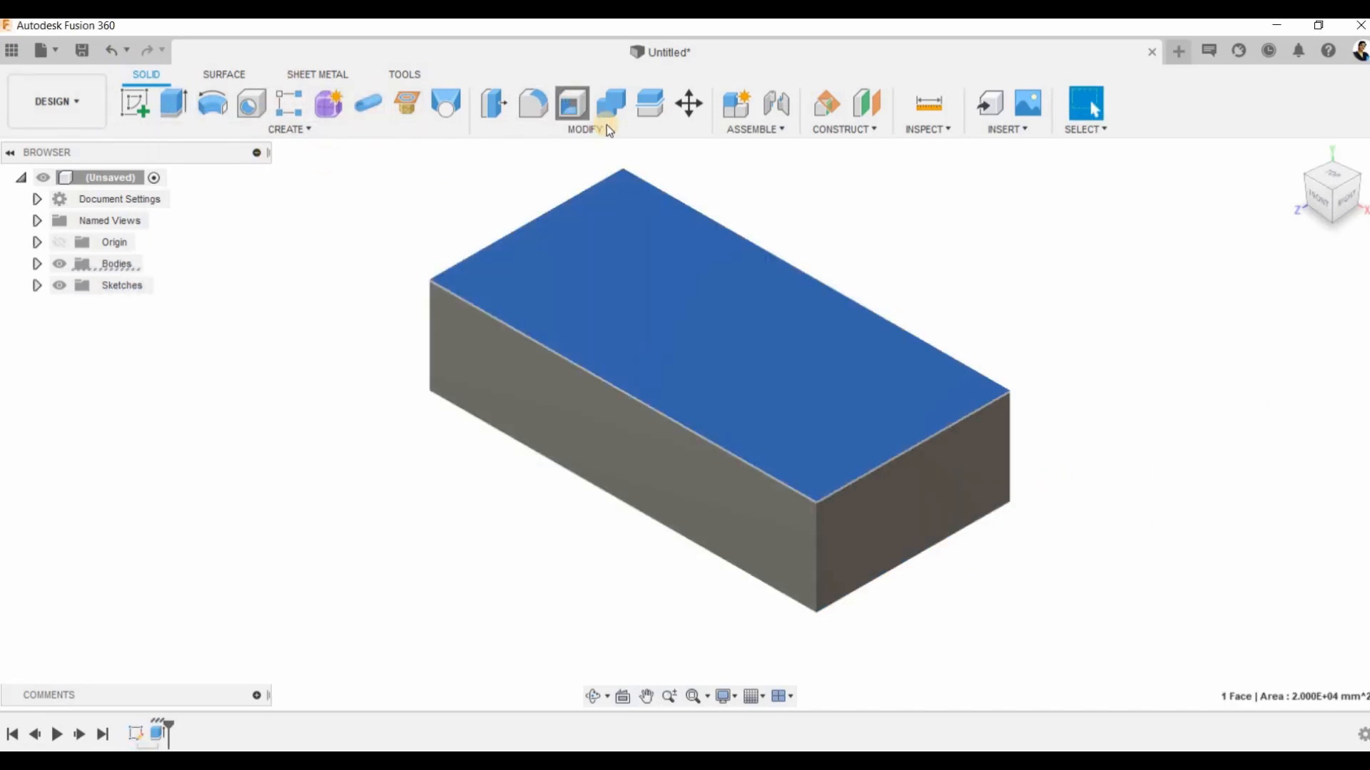
pyautogui.click(572, 103)
pyautogui.click(1313, 339)
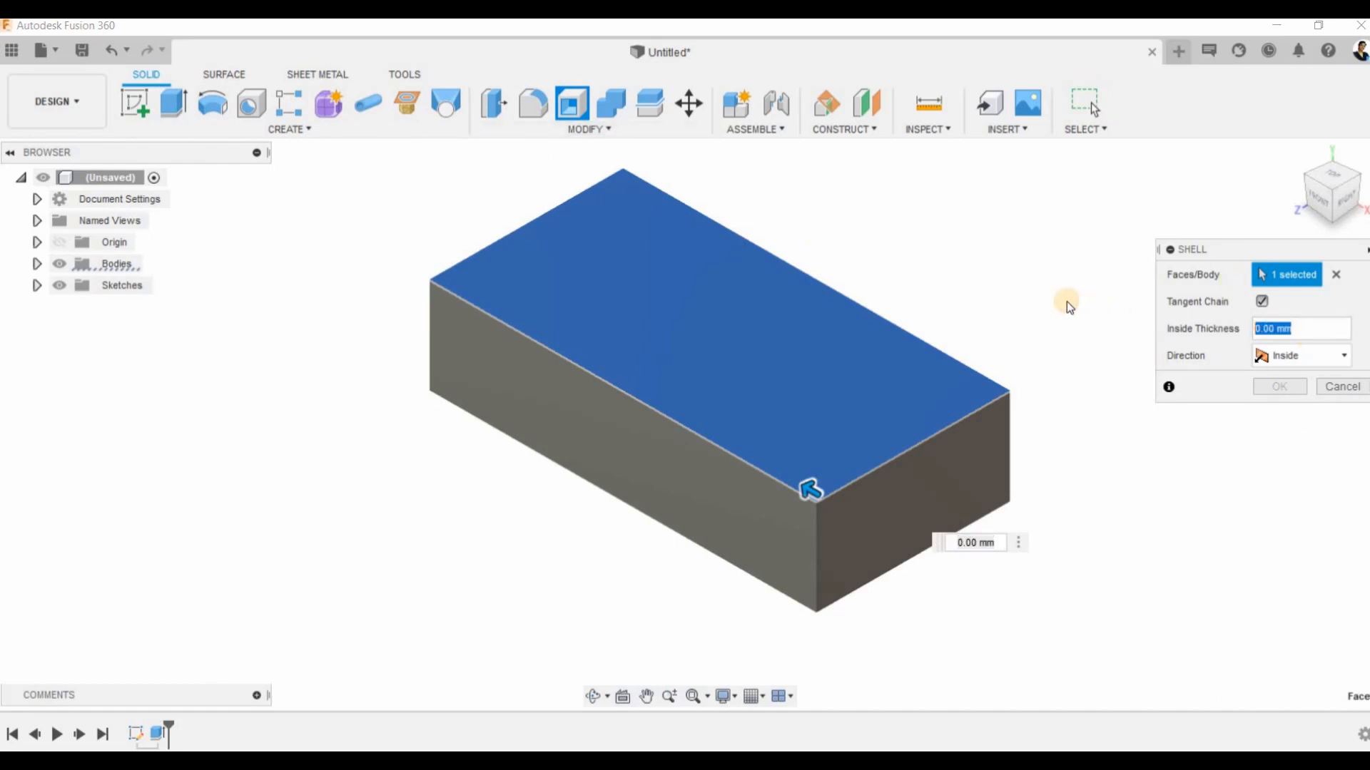
pyautogui.write('sh')
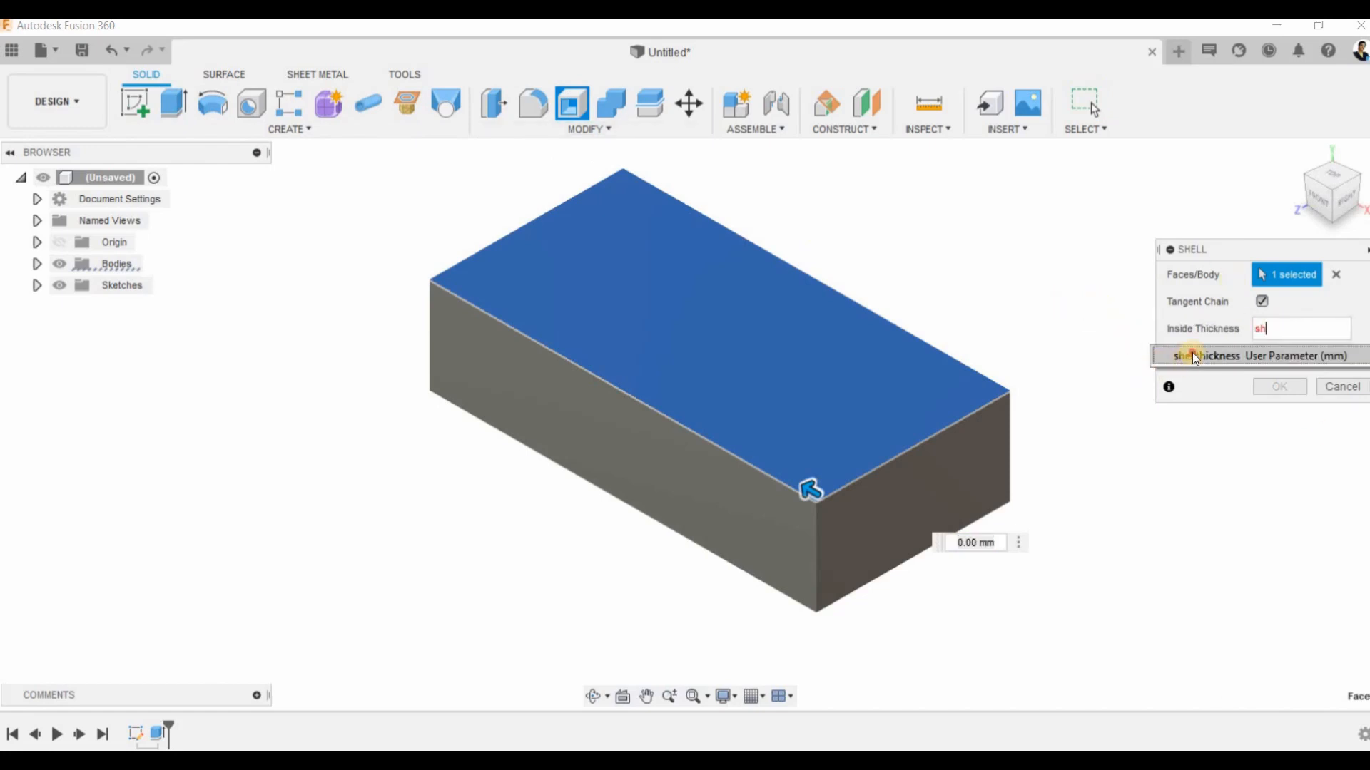
pyautogui.click(1192, 355)
pyautogui.click(1279, 386)
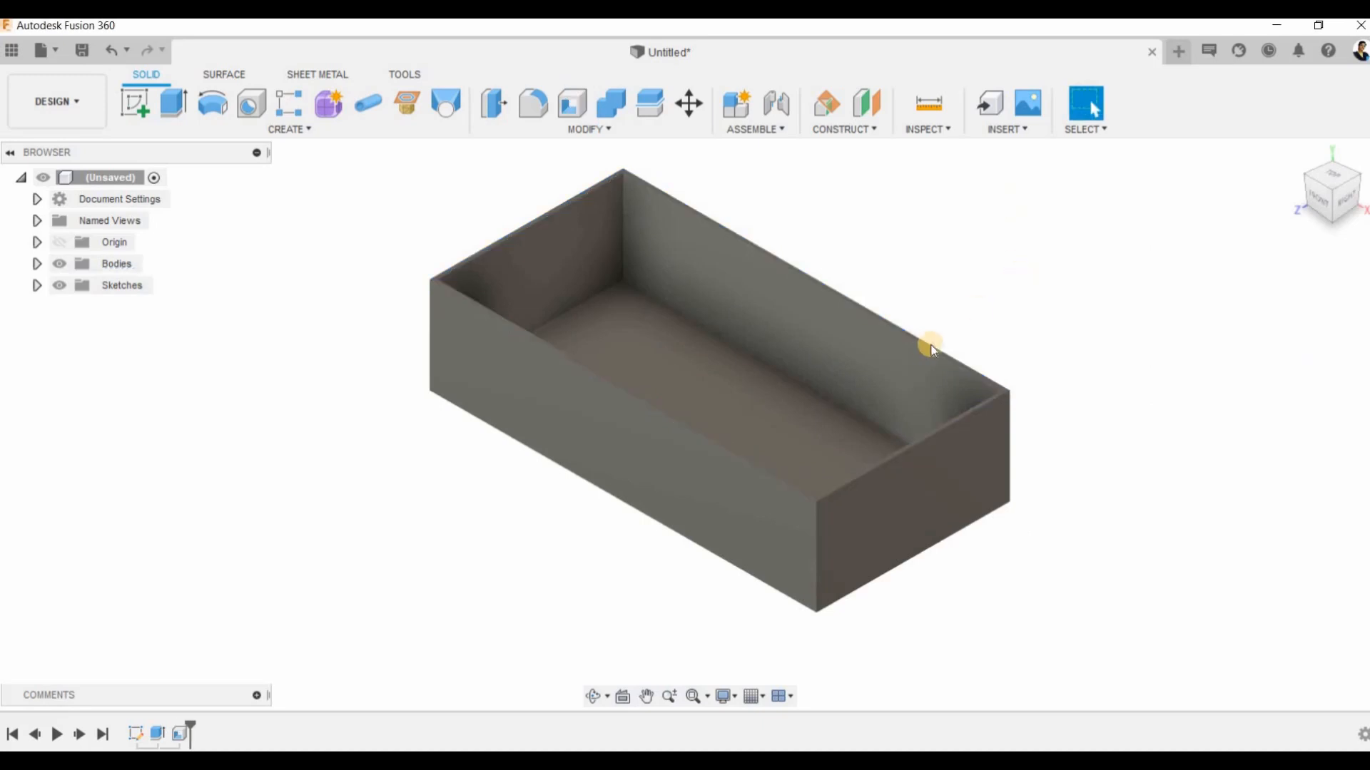
# - Set the length user parameter to 500 mm and close the parameter list
pyautogui.scroll(4, 927, 345)
pyautogui.scroll(-5, 923, 344)
pyautogui.keyDown('shift'); pyautogui.moveTo(1095, 432); pyautogui.dragTo(1034, 352, button='middle'); pyautogui.keyUp('shift')
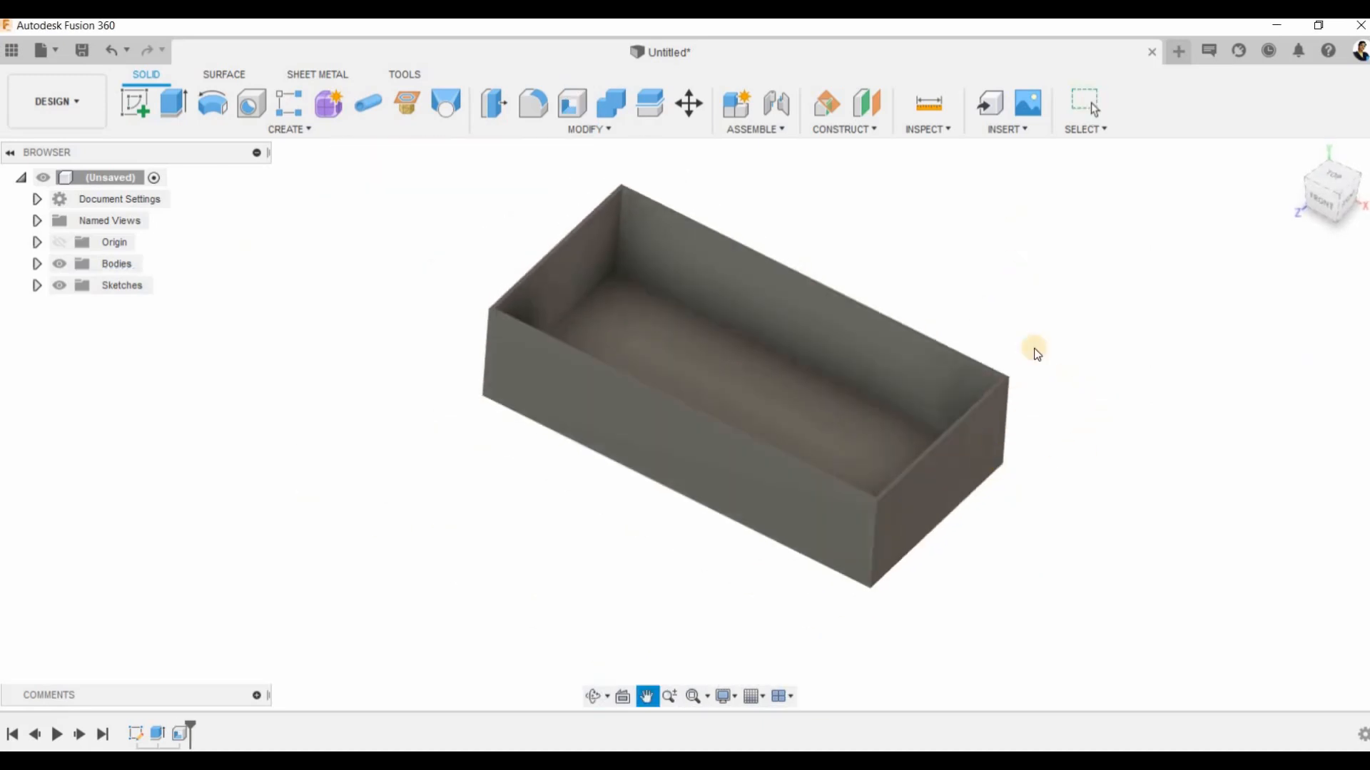
pyautogui.click(588, 131)
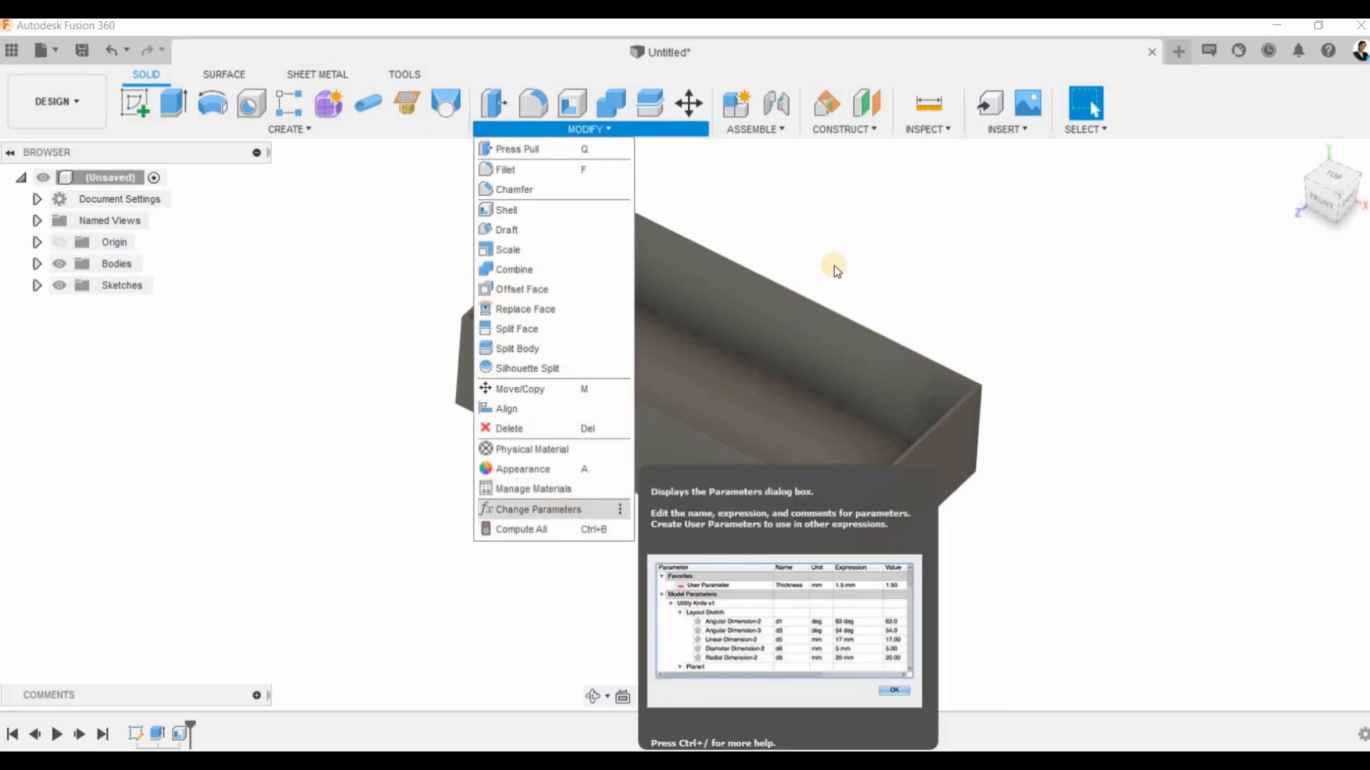
pyautogui.moveTo(827, 269); pyautogui.dragTo(758, 483)
pyautogui.click(560, 565)
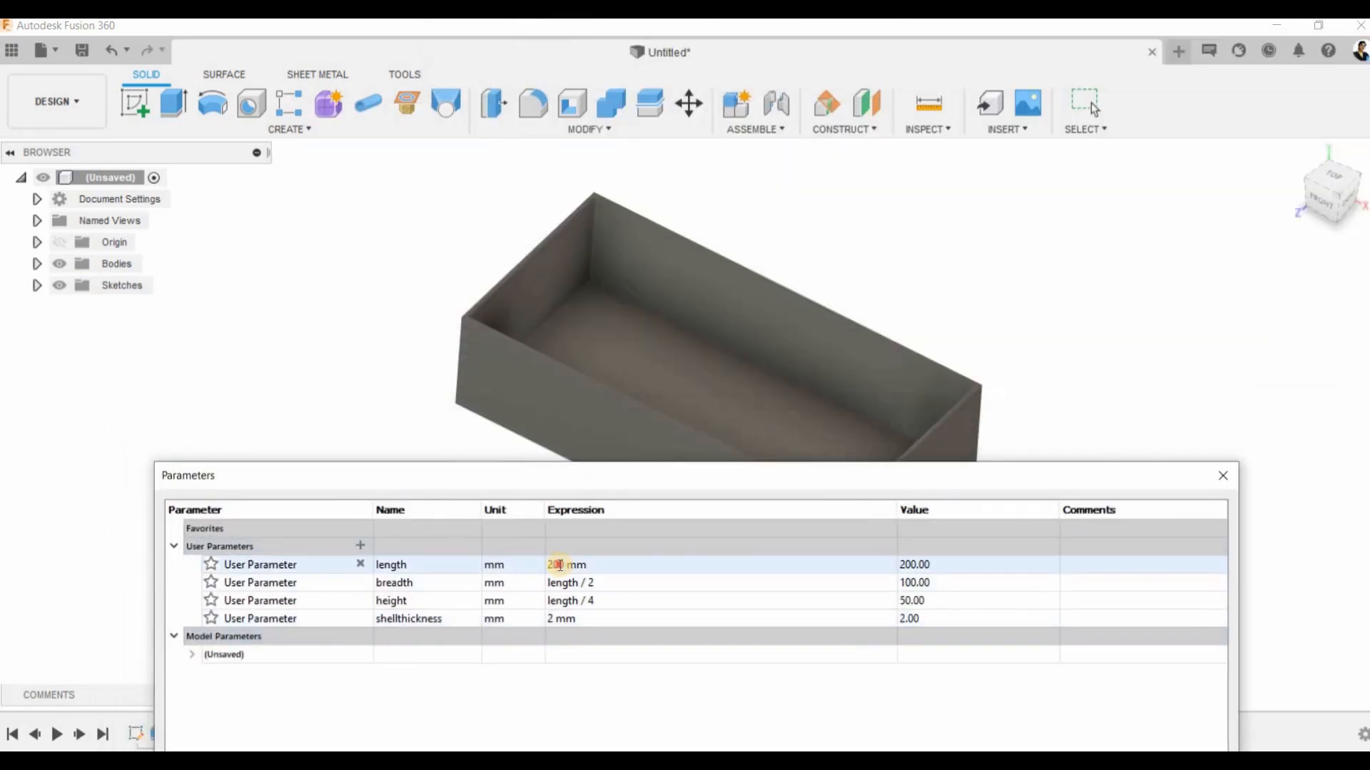
pyautogui.click(558, 565)
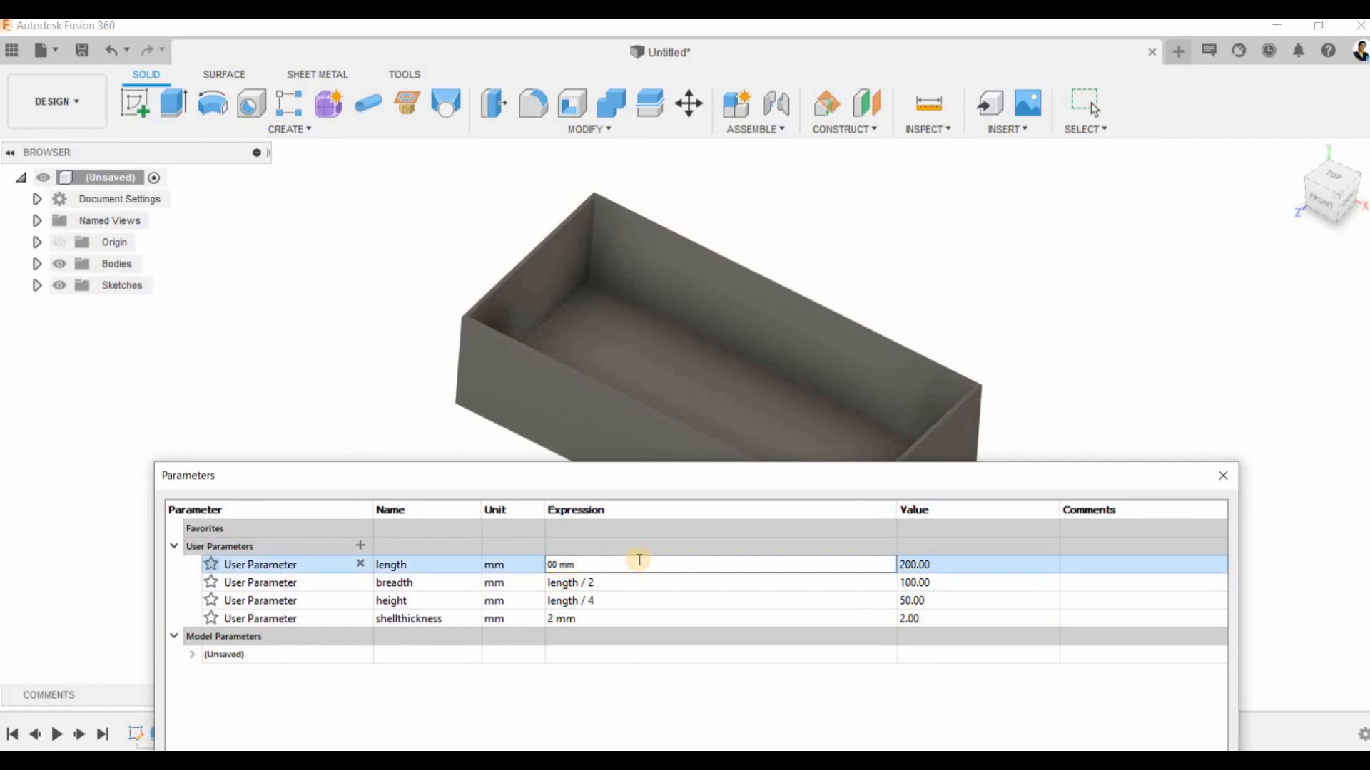
pyautogui.press('Return')
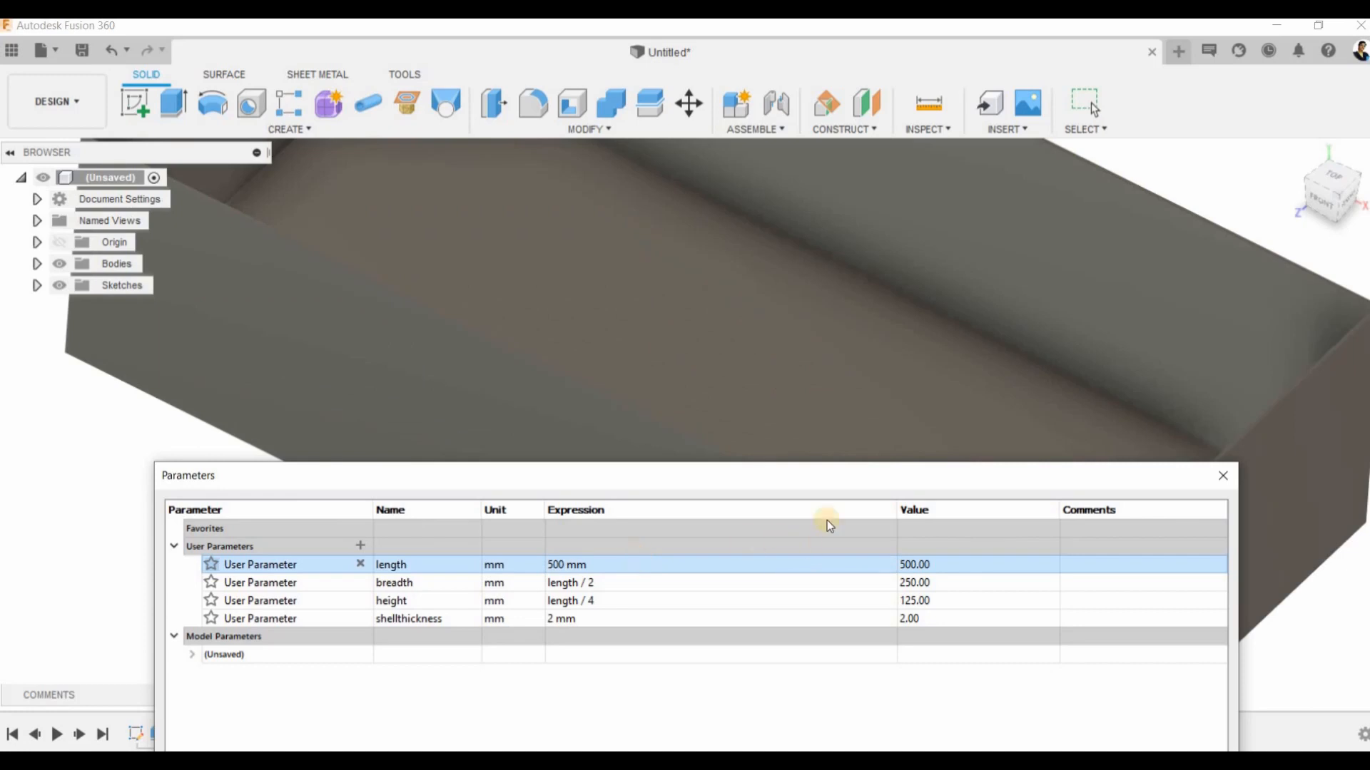
pyautogui.scroll(-6, 1003, 400)
pyautogui.scroll(2, 1000, 408)
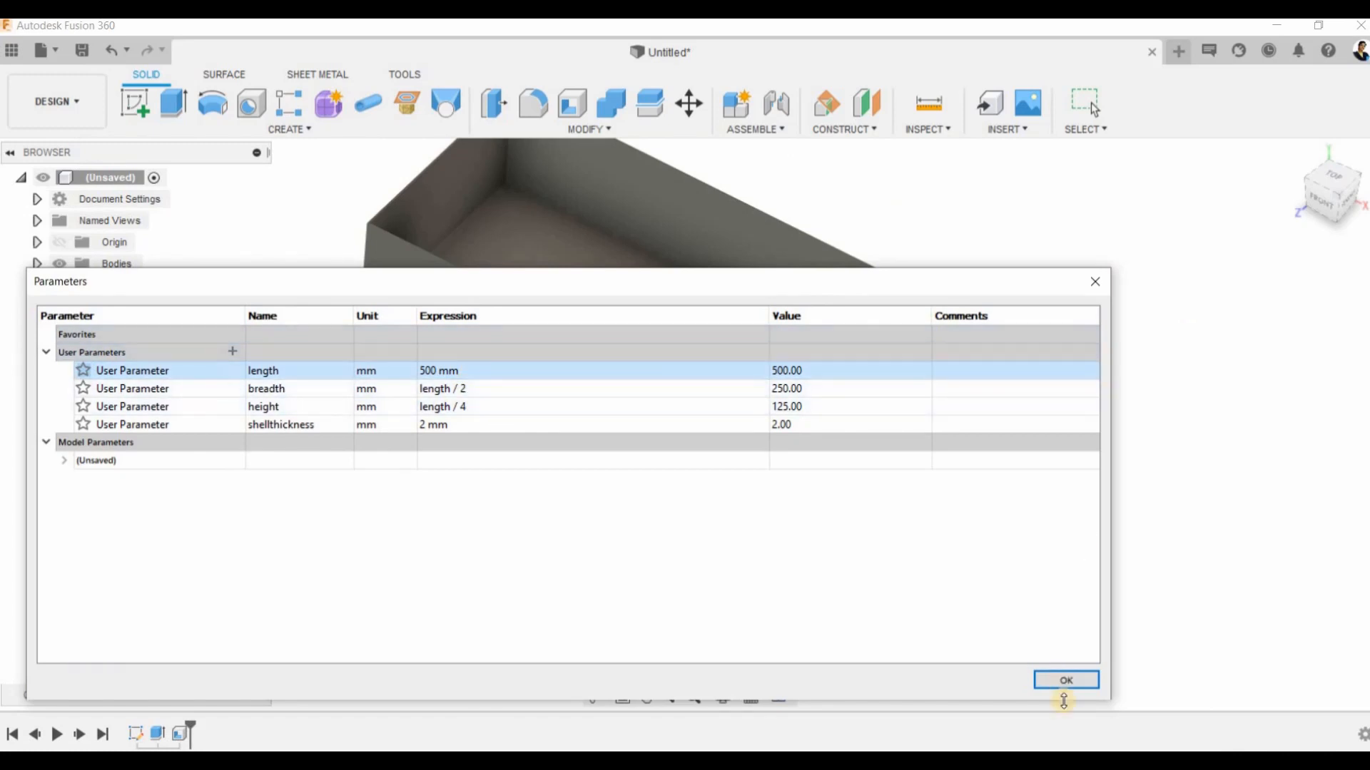
pyautogui.click(1068, 680)
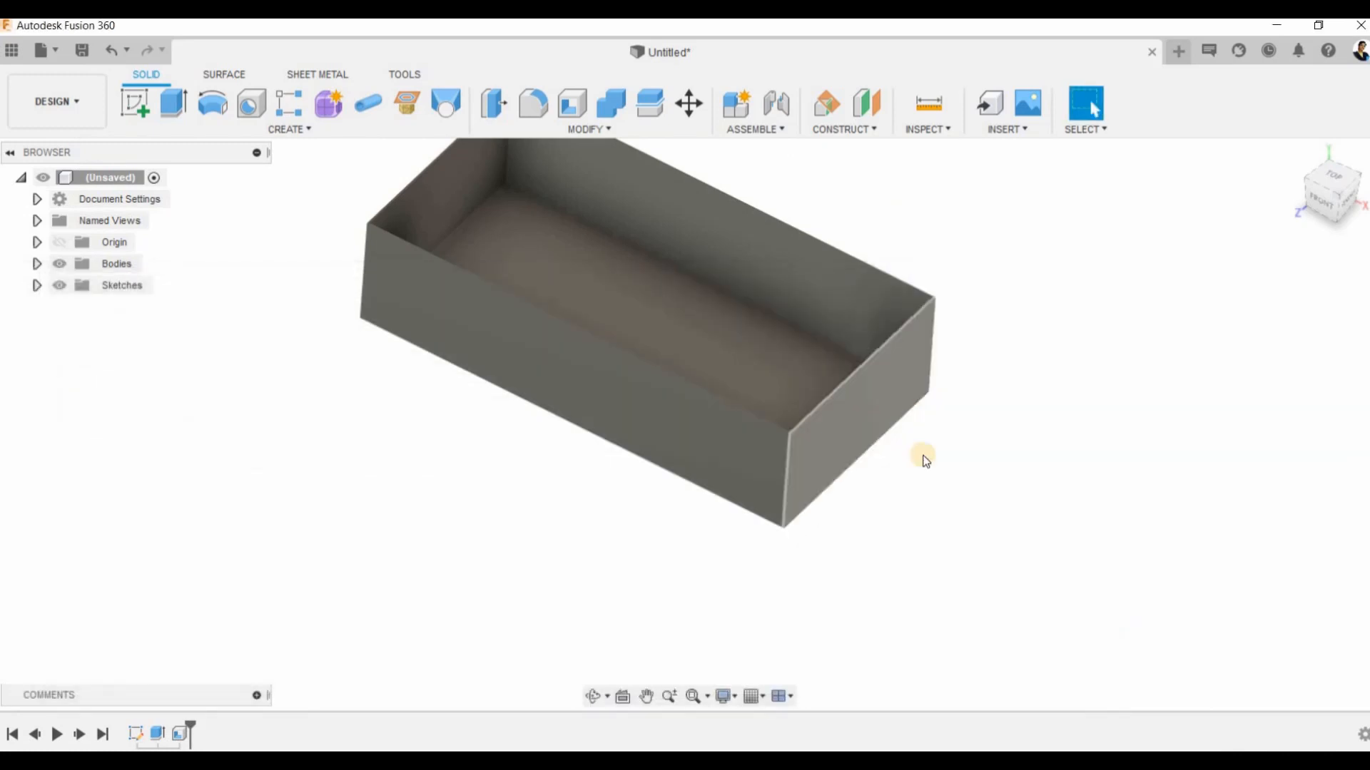
# - Measure the box's front vertical corner edge and the adjoining upper short edge, and close the measurement
pyautogui.scroll(3, 927, 463)
pyautogui.scroll(-3, 943, 485)
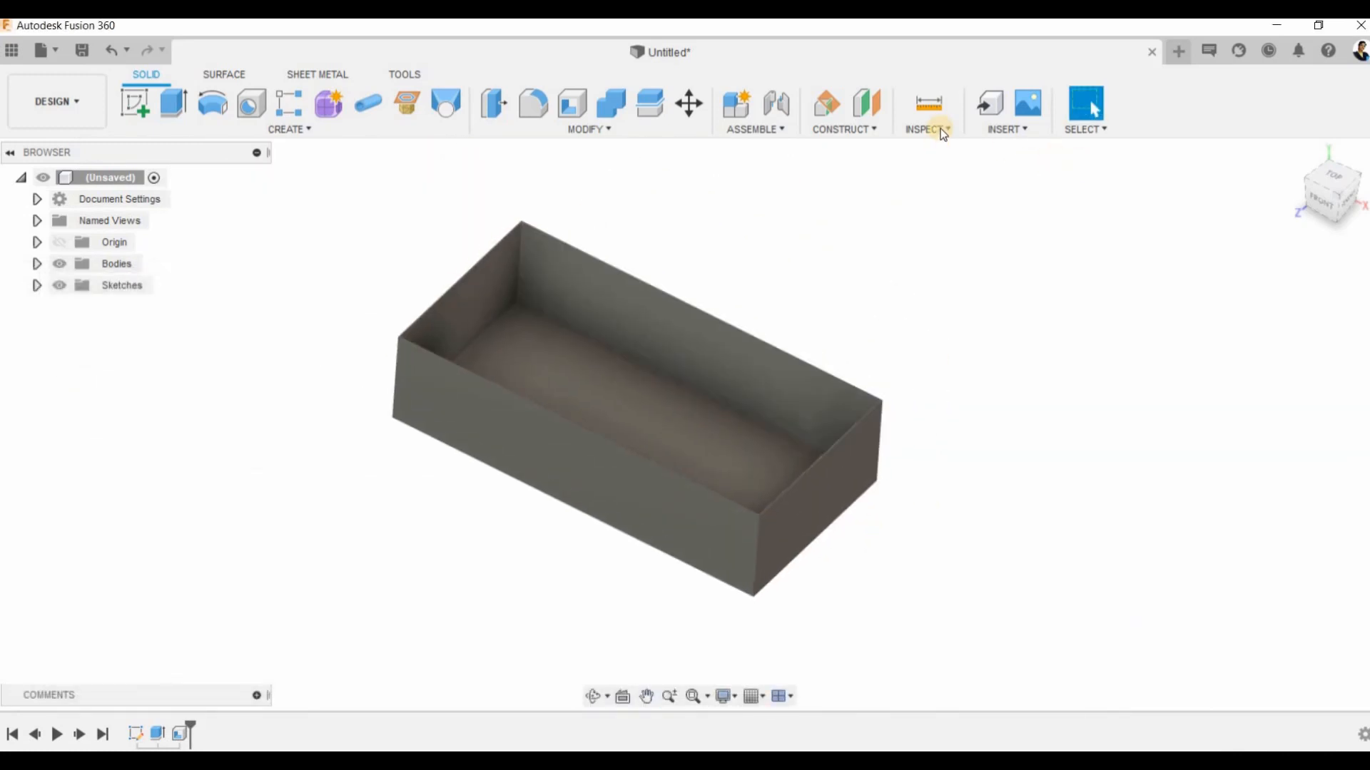
pyautogui.click(940, 132)
pyautogui.click(963, 146)
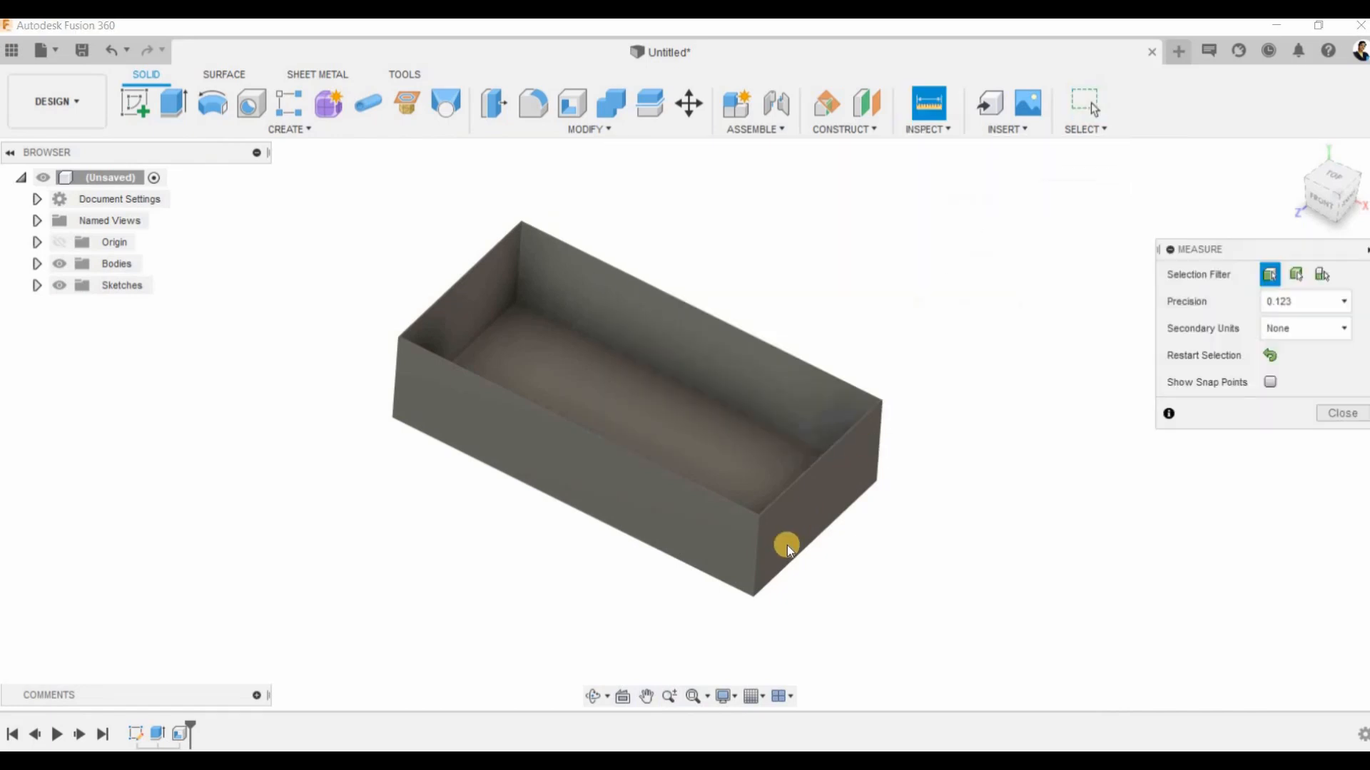
pyautogui.click(755, 571)
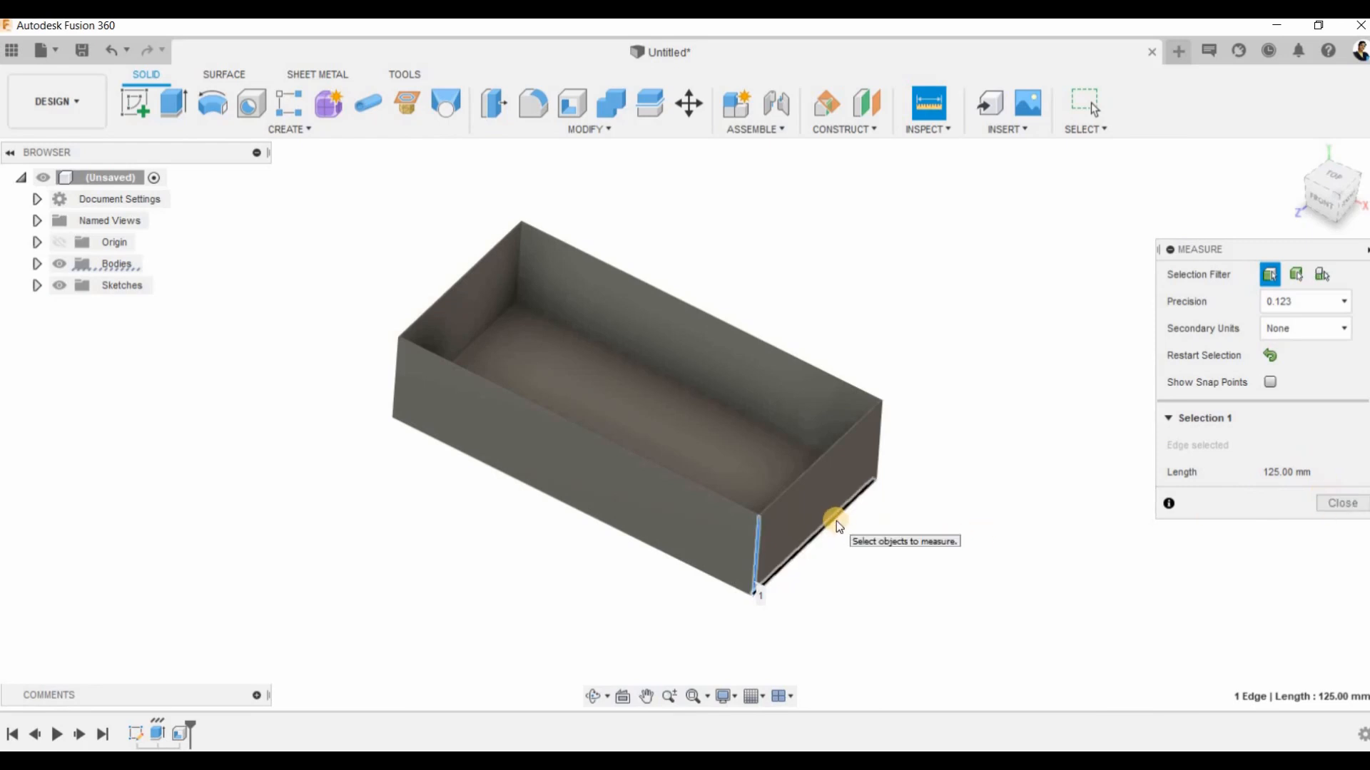
pyautogui.keyDown('shift'); pyautogui.moveTo(871, 511); pyautogui.dragTo(797, 481, button='middle'); pyautogui.keyUp('shift')
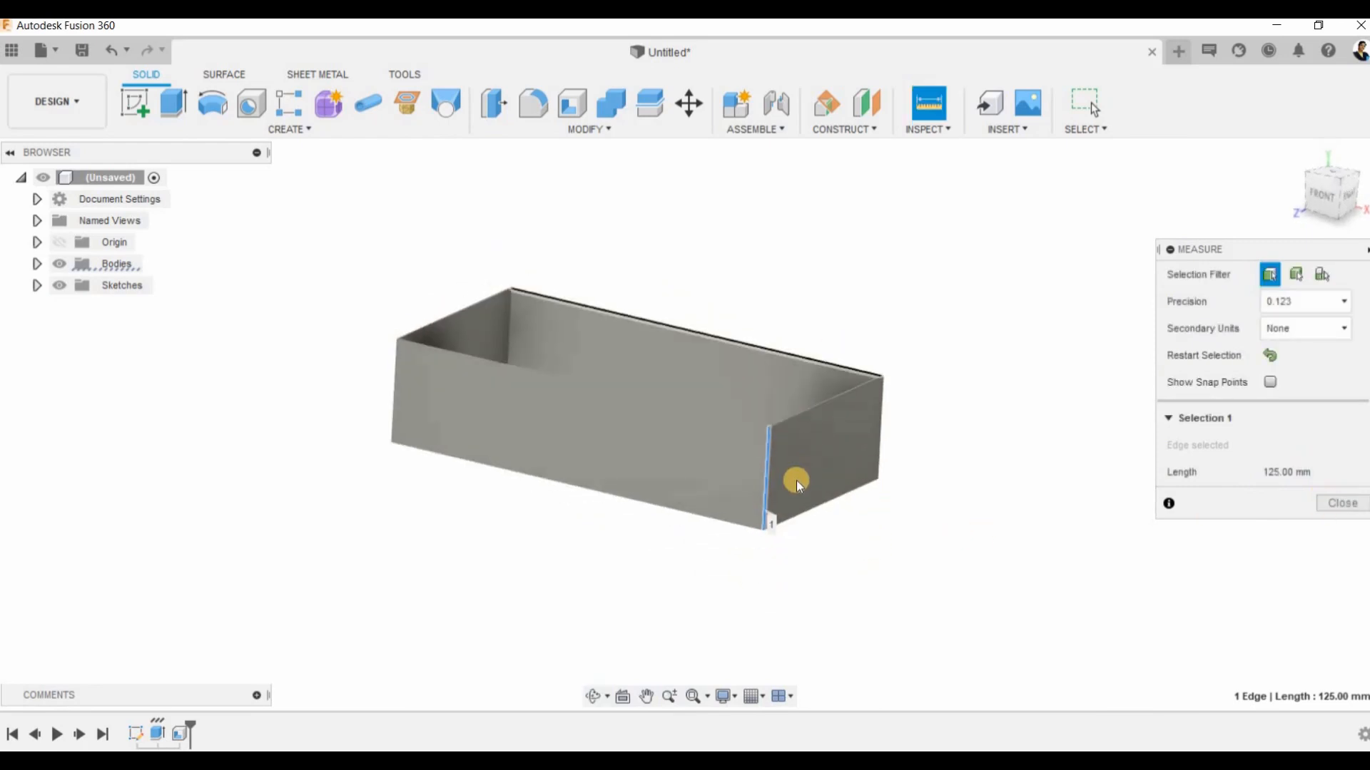
pyautogui.scroll(5, 796, 481)
pyautogui.scroll(2, 680, 436)
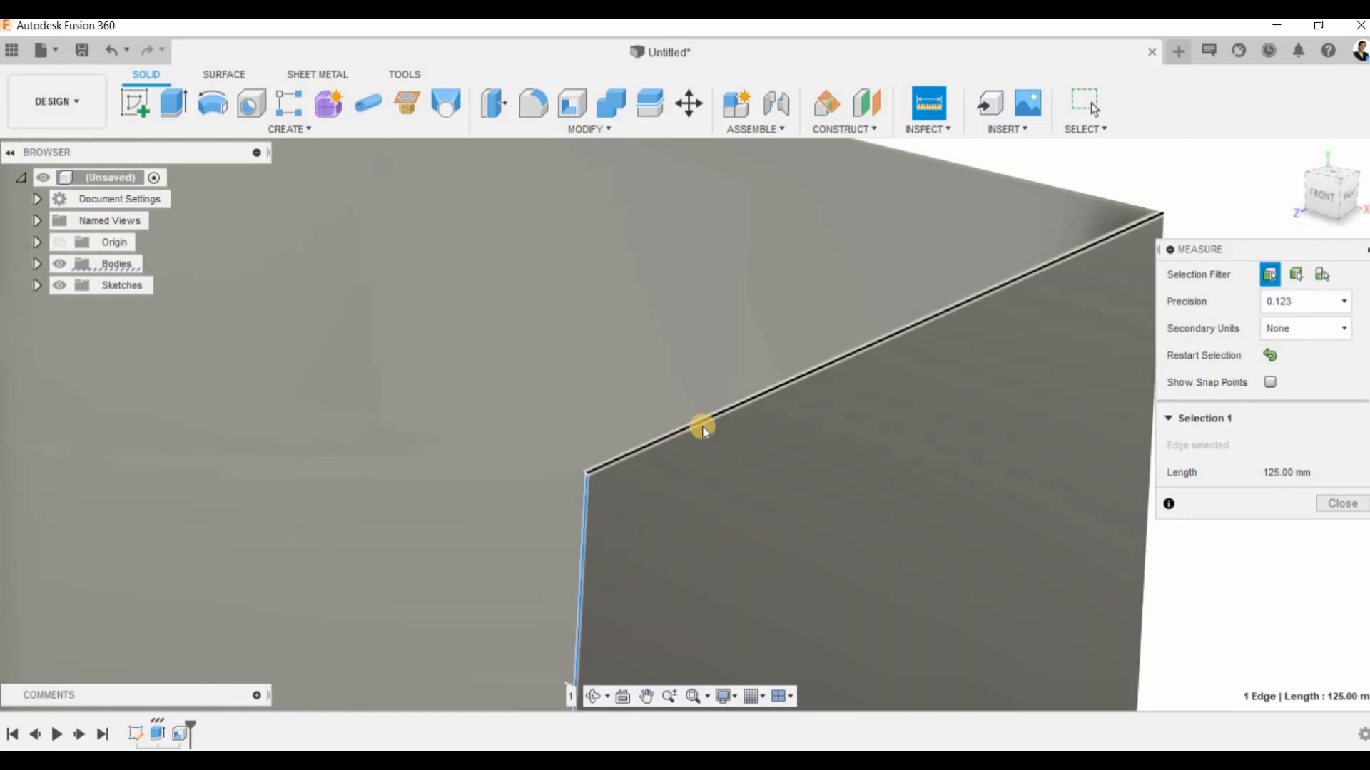
pyautogui.click(702, 430)
pyautogui.scroll(-3, 742, 414)
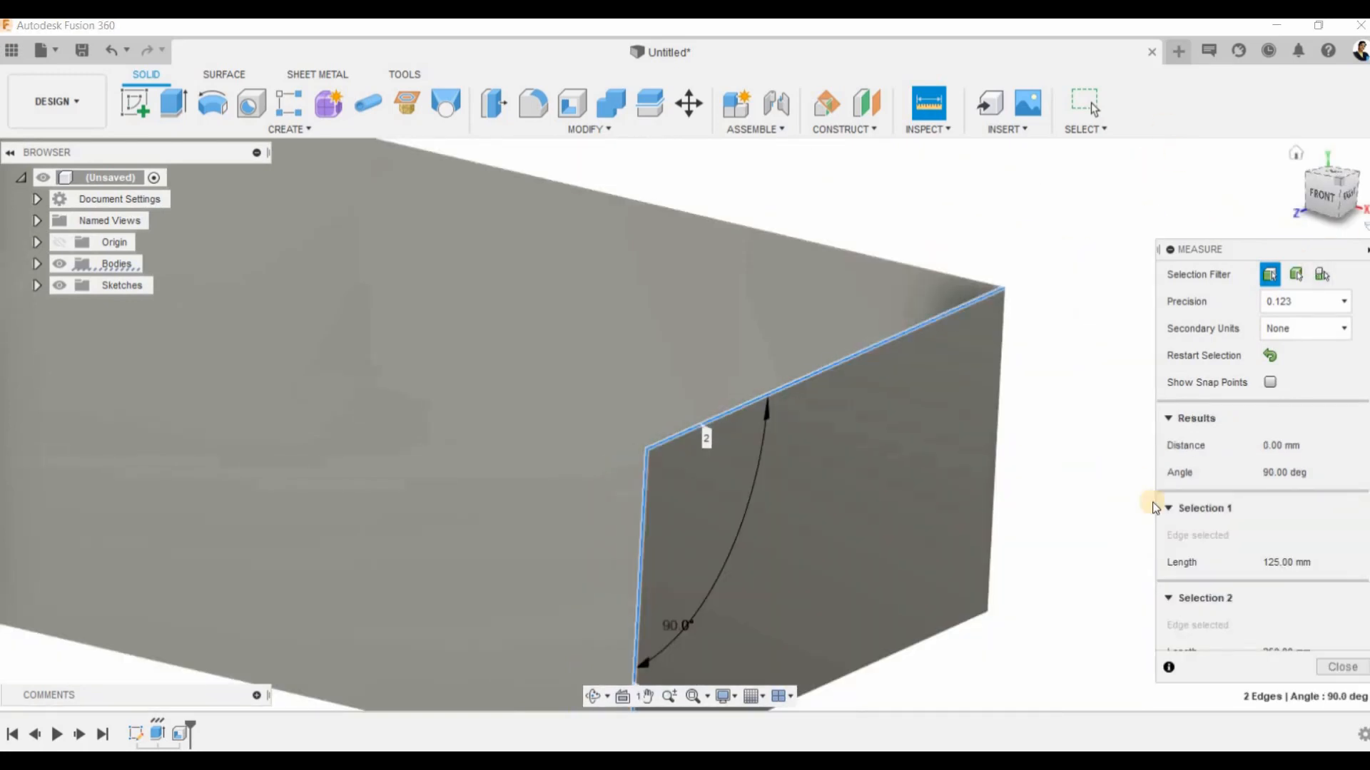
pyautogui.scroll(-1, 1113, 501)
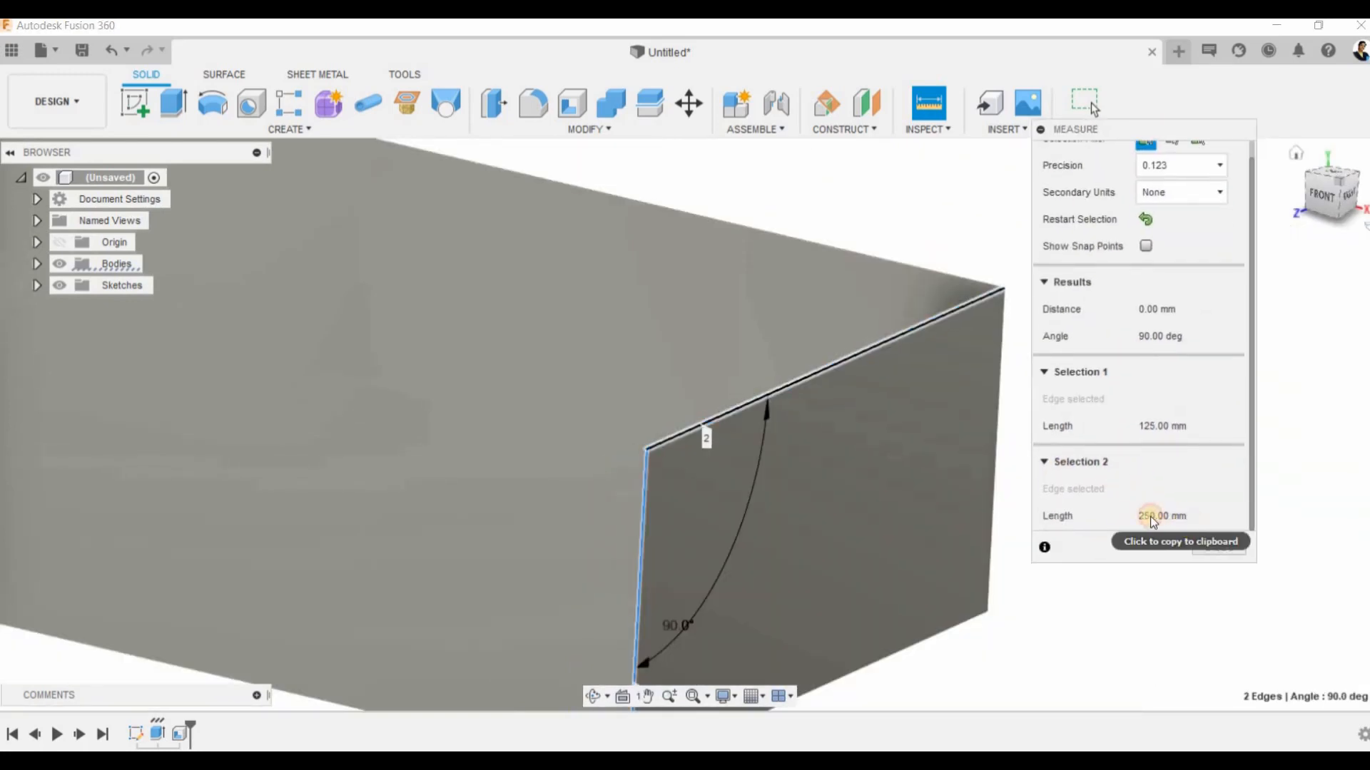
pyautogui.click(1219, 548)
# - Set the length user parameter to 1500 mm and close the parameter list
pyautogui.scroll(-5, 1115, 528)
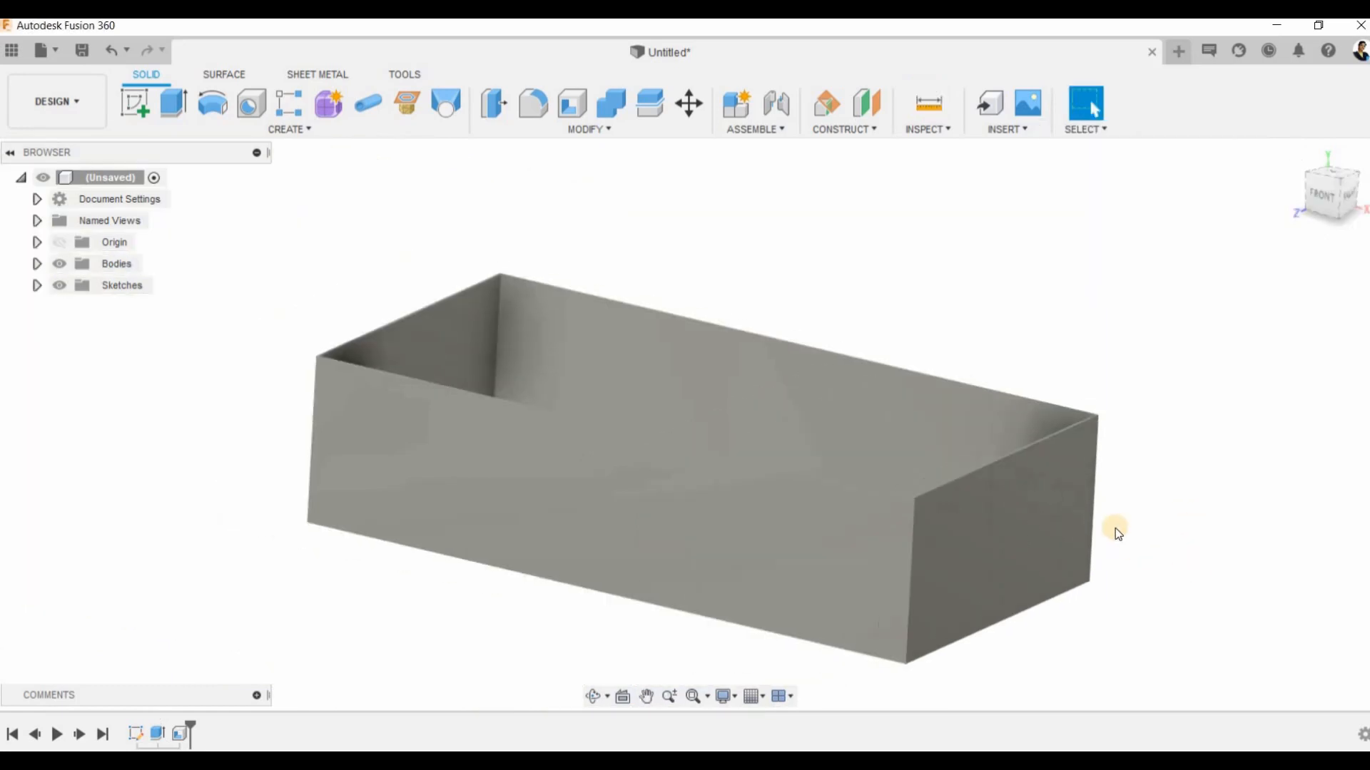
pyautogui.keyDown('shift'); pyautogui.moveTo(1085, 584); pyautogui.dragTo(1081, 535, button='middle'); pyautogui.keyUp('shift')
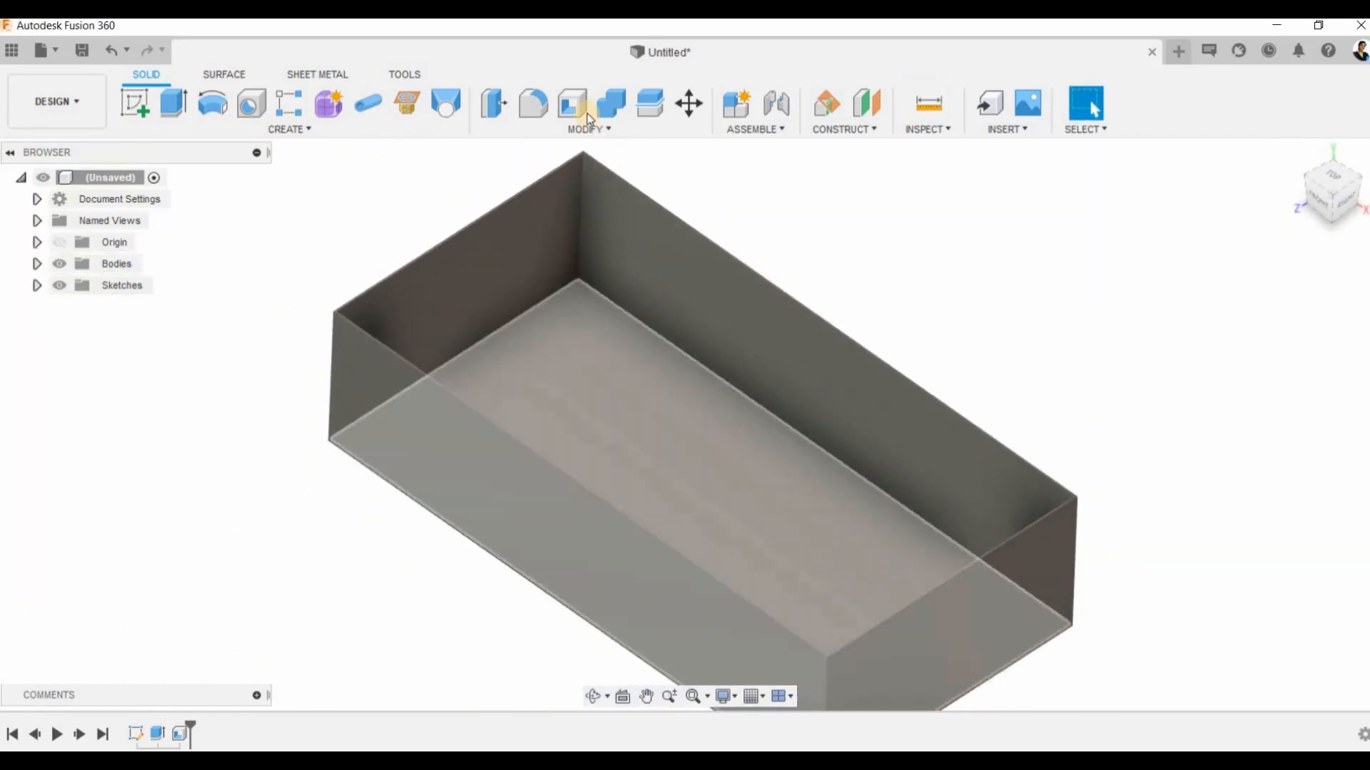
pyautogui.scroll(-3, 713, 164)
pyautogui.scroll(-2, 820, 278)
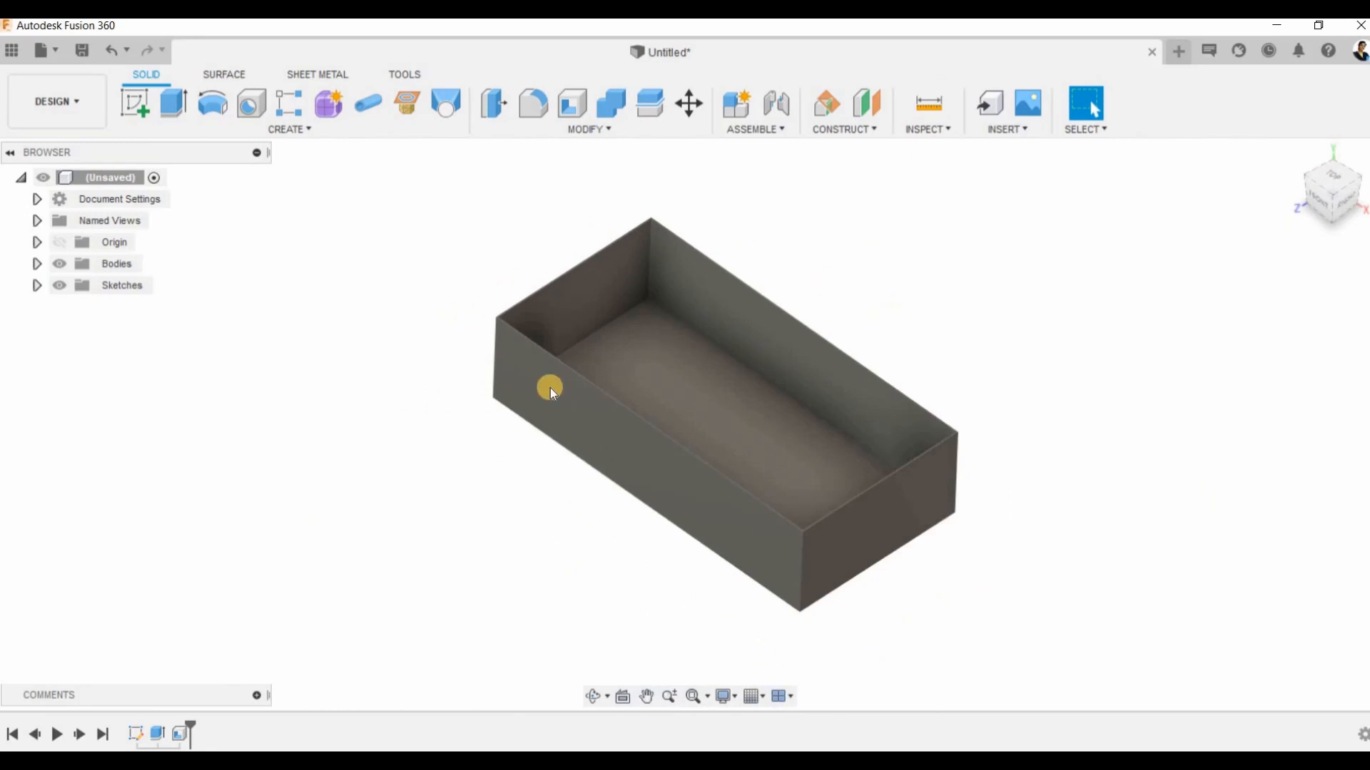
pyautogui.scroll(1, 910, 324)
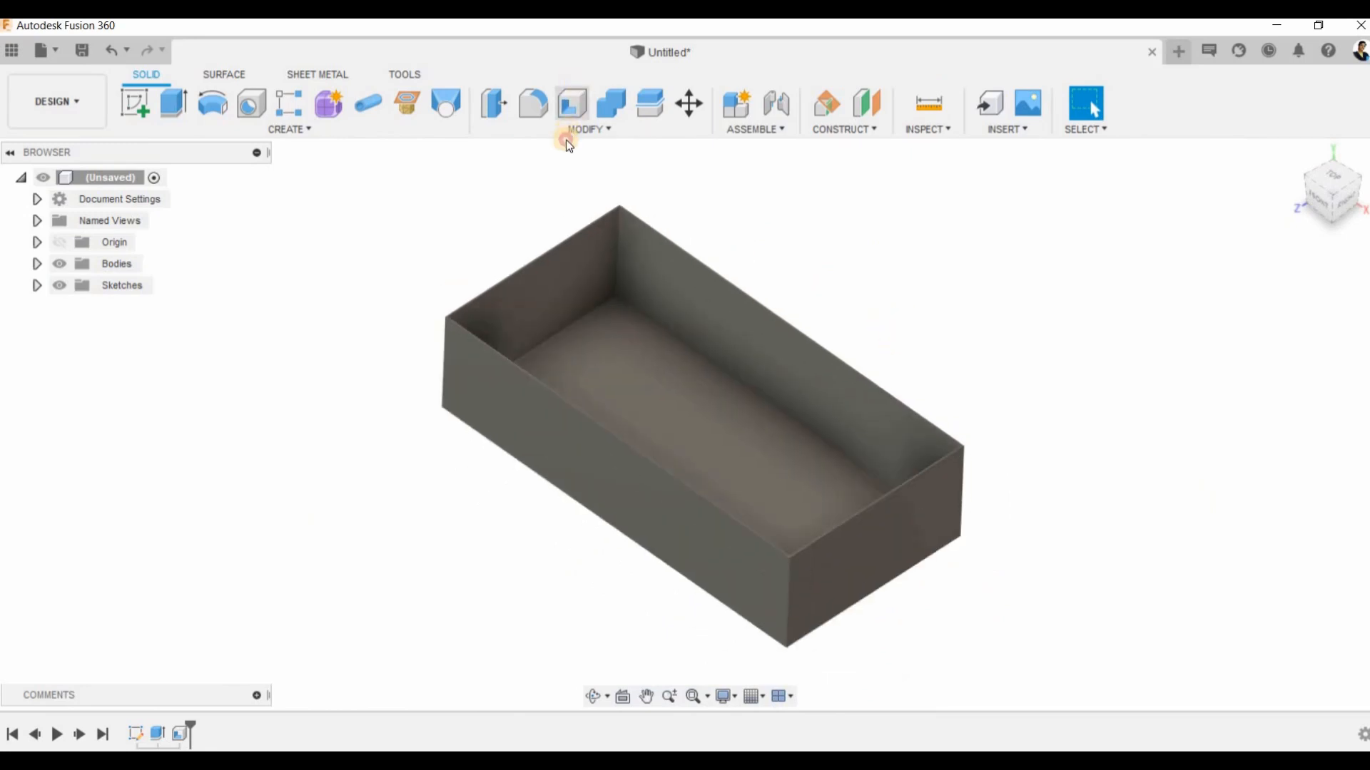
pyautogui.click(568, 139)
pyautogui.click(577, 508)
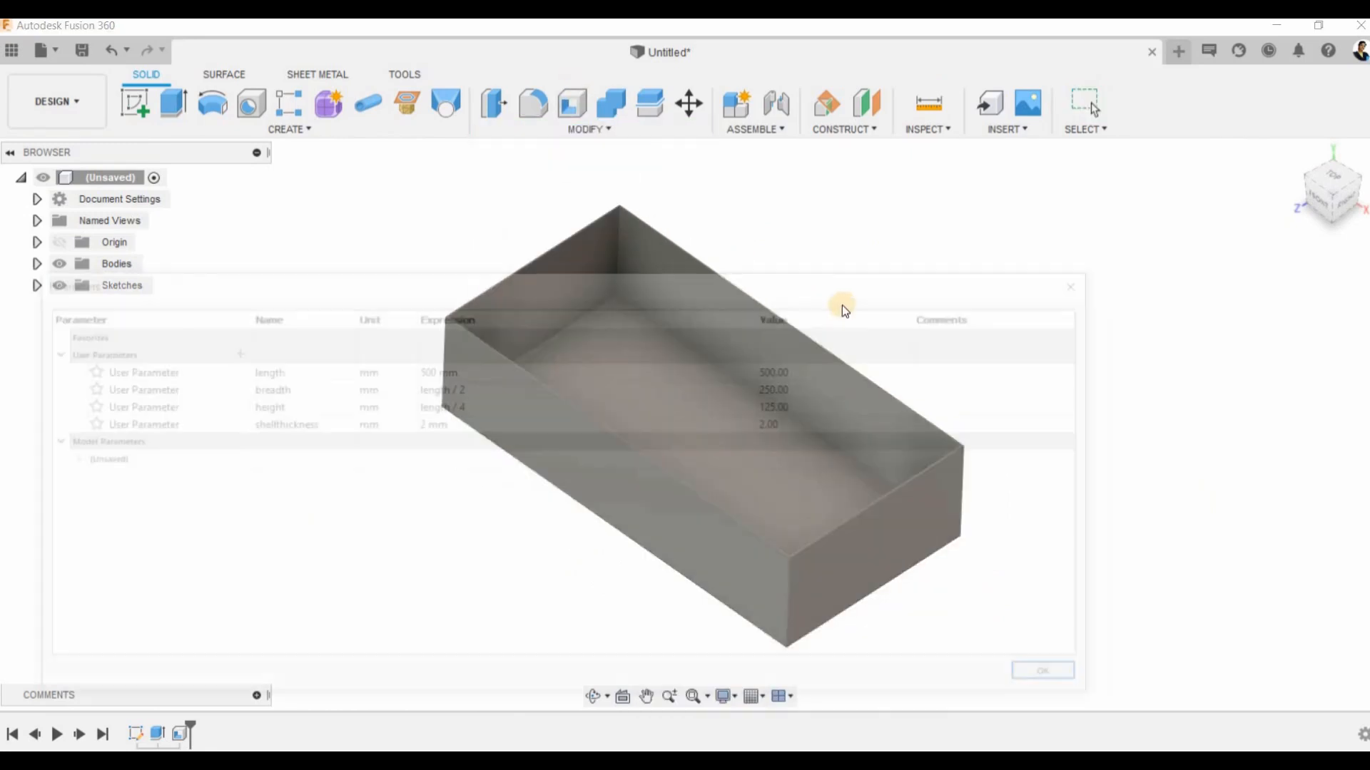
pyautogui.moveTo(571, 280); pyautogui.dragTo(1199, 248)
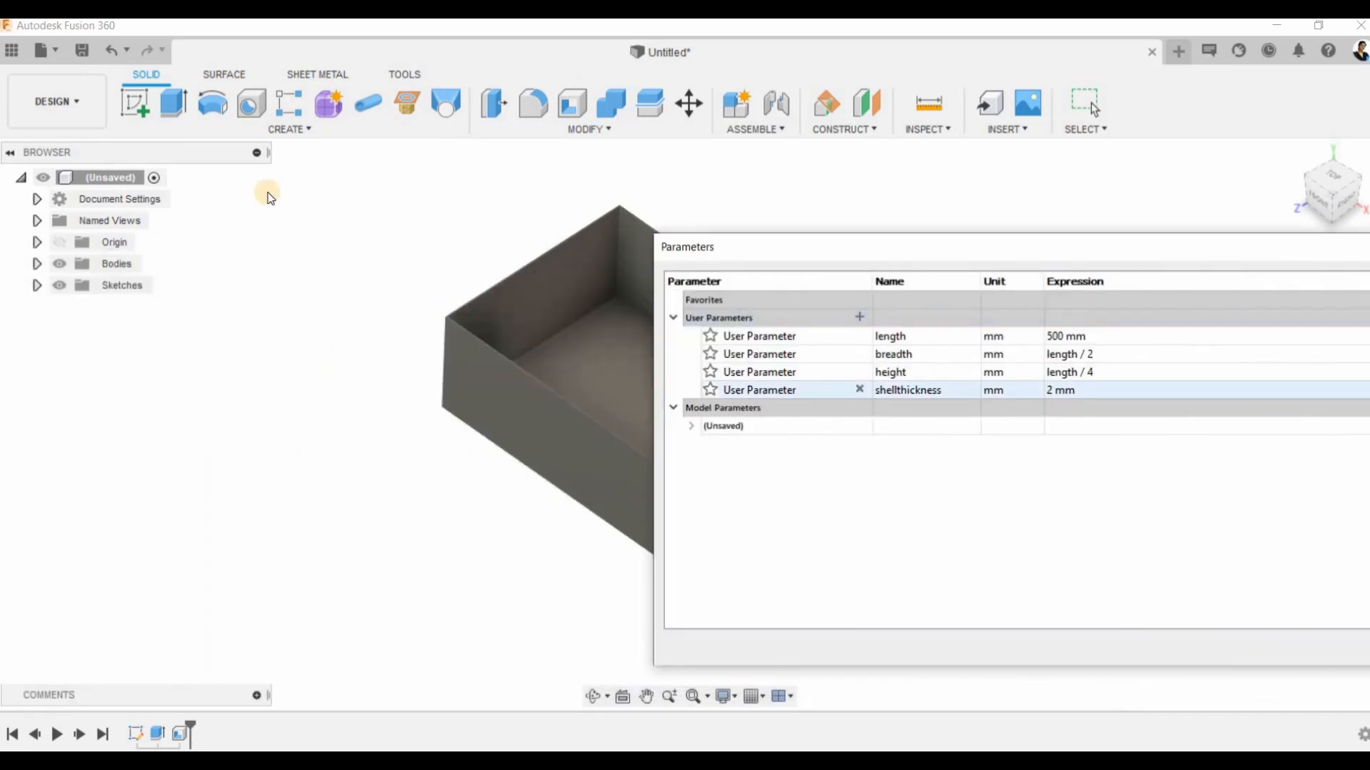
pyautogui.click(1053, 336)
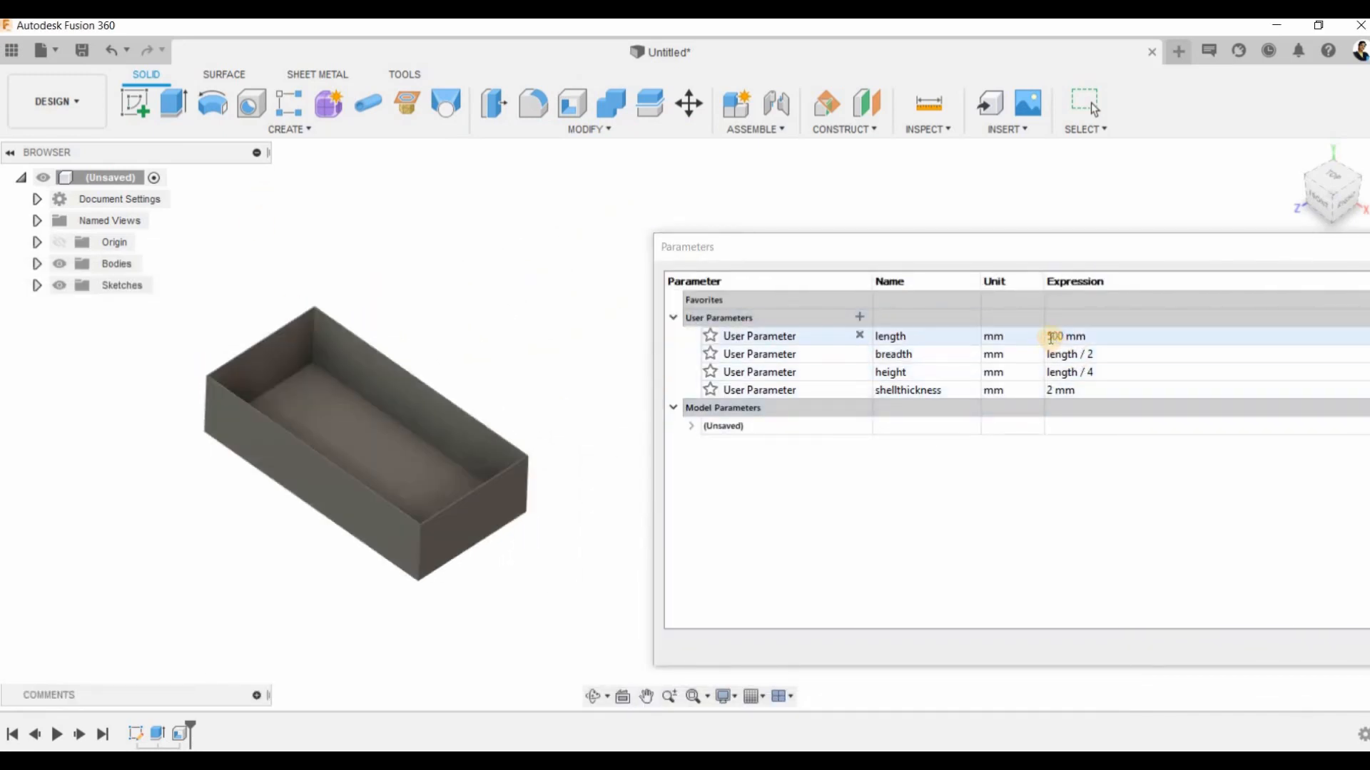
pyautogui.click(1050, 339)
pyautogui.press('Left')
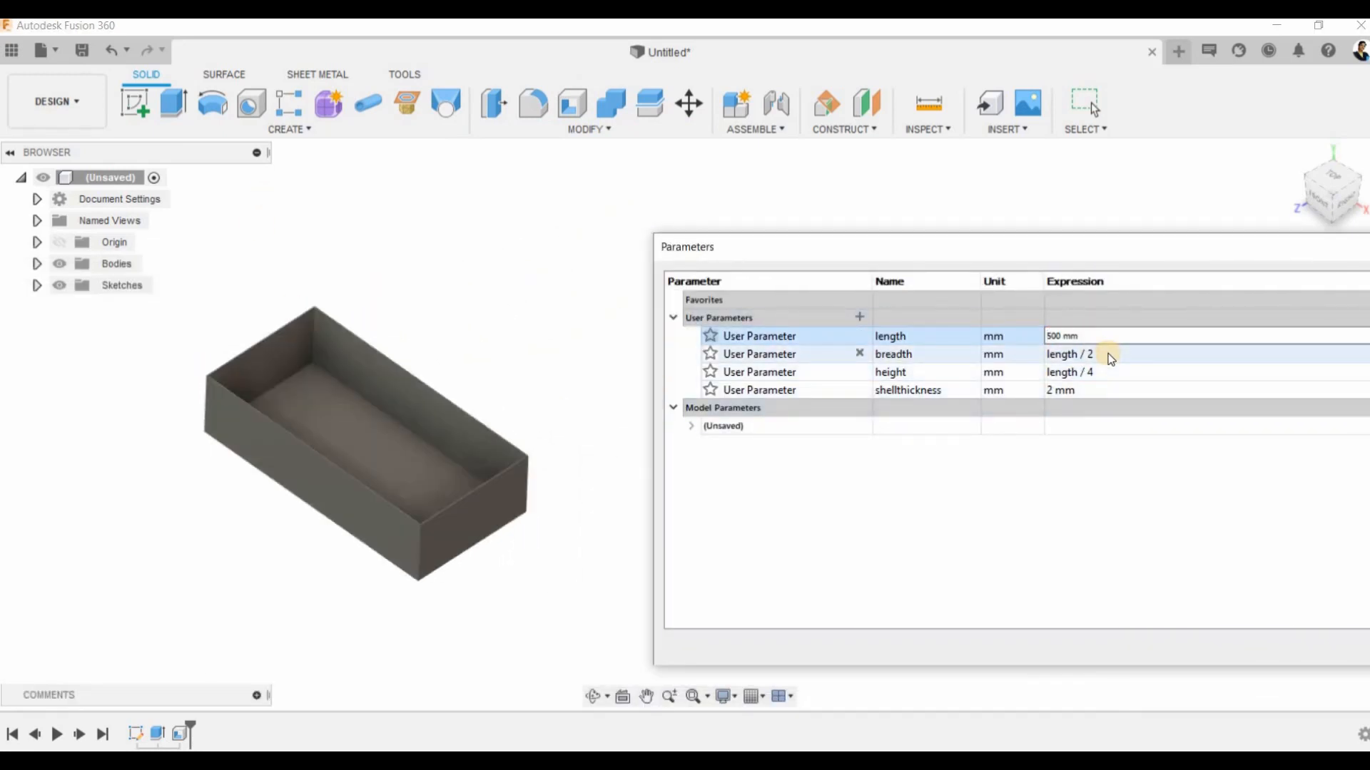
pyautogui.write('1')
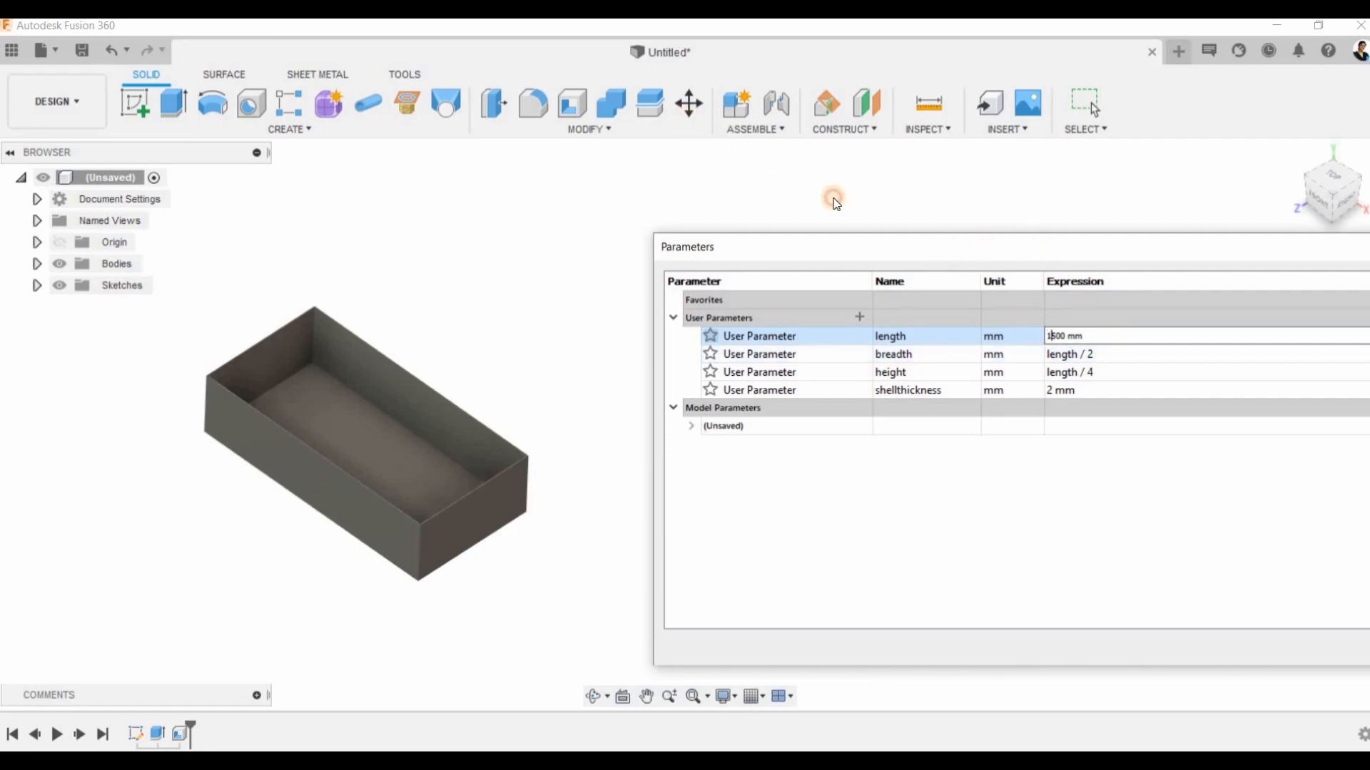
pyautogui.moveTo(684, 107); pyautogui.dragTo(667, 90)
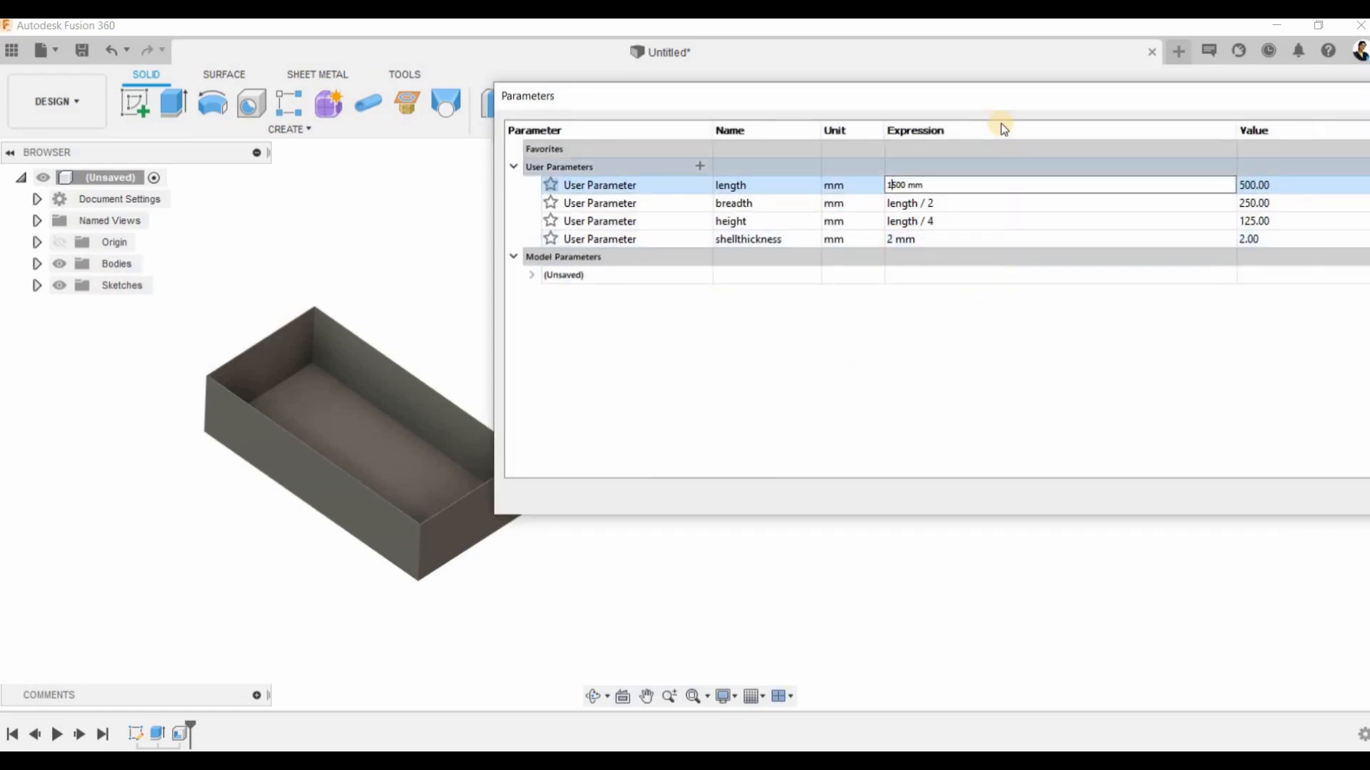
pyautogui.moveTo(998, 93); pyautogui.dragTo(787, 67)
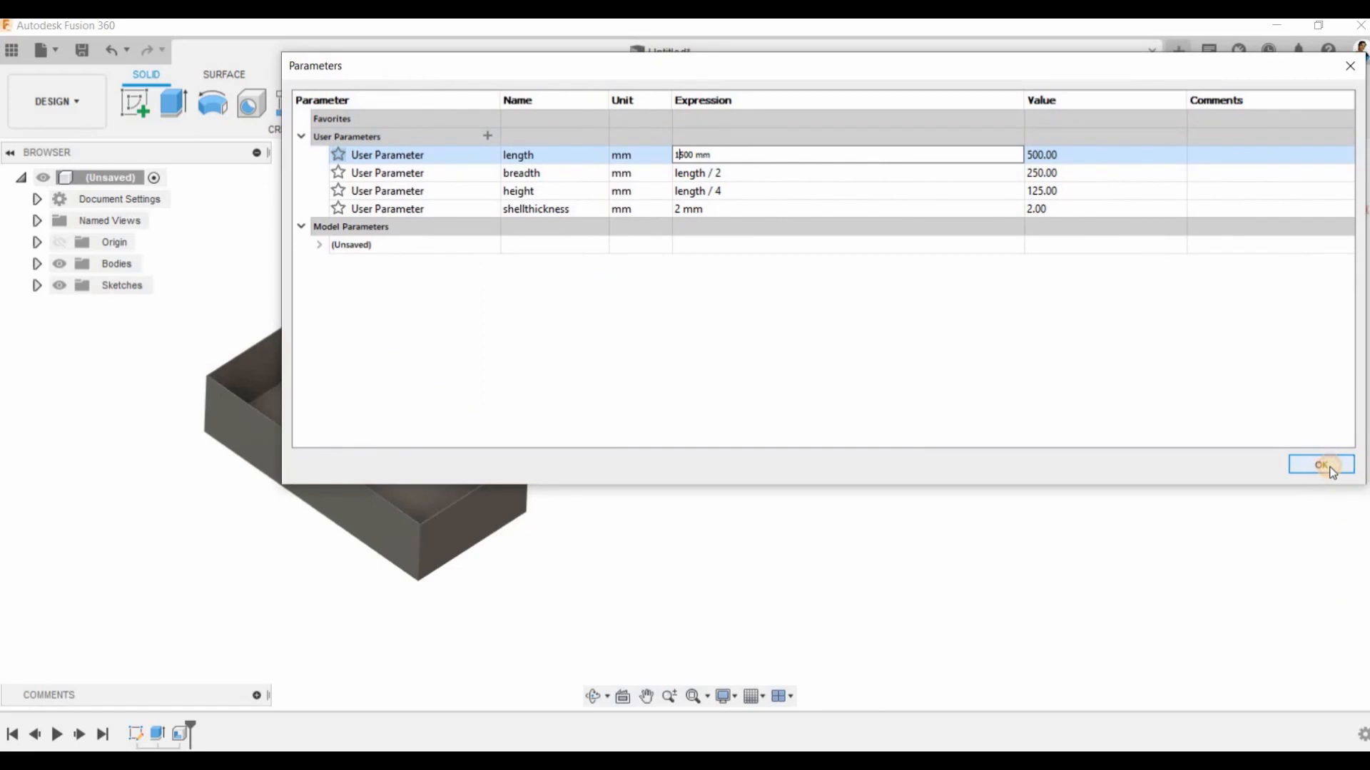
pyautogui.click(1324, 463)
pyautogui.scroll(-3, 1111, 602)
pyautogui.scroll(3, 1058, 546)
pyautogui.moveTo(1063, 533); pyautogui.dragTo(1048, 379, button='middle')
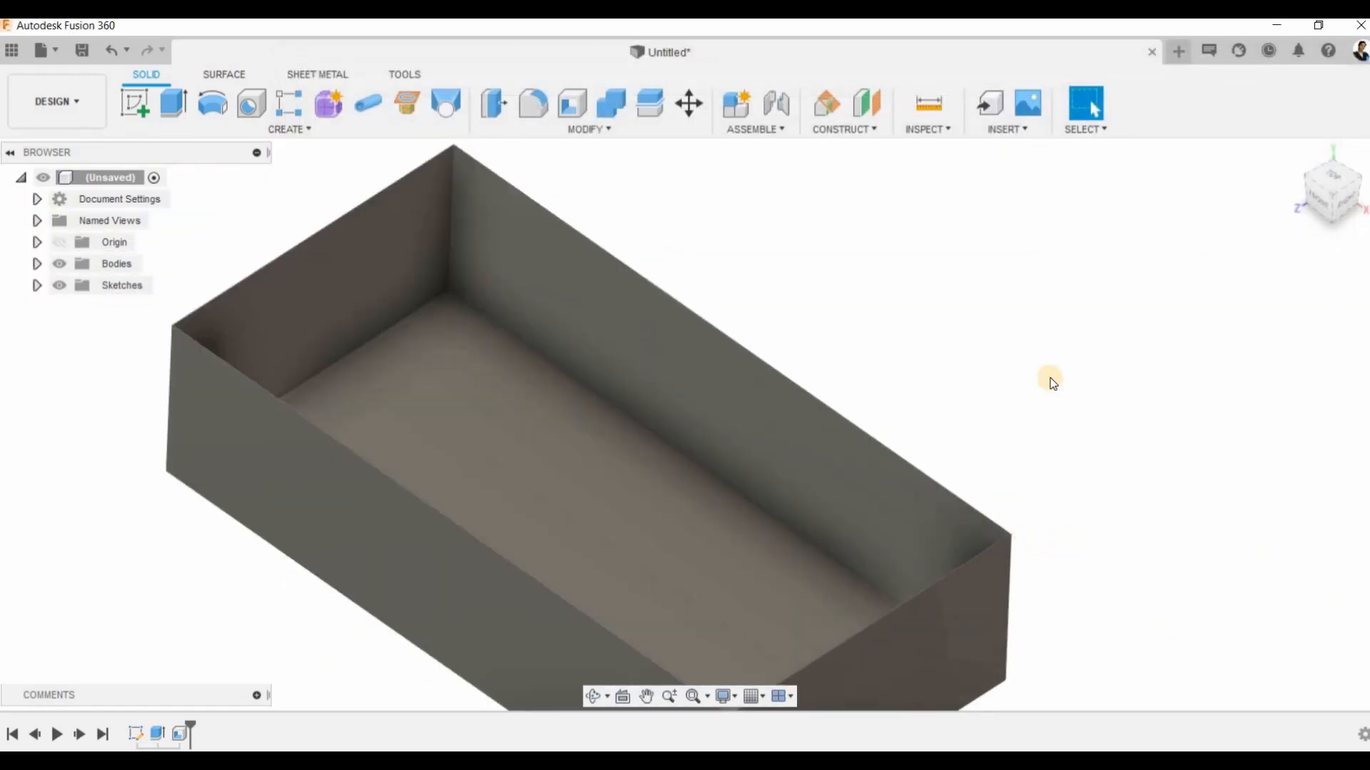